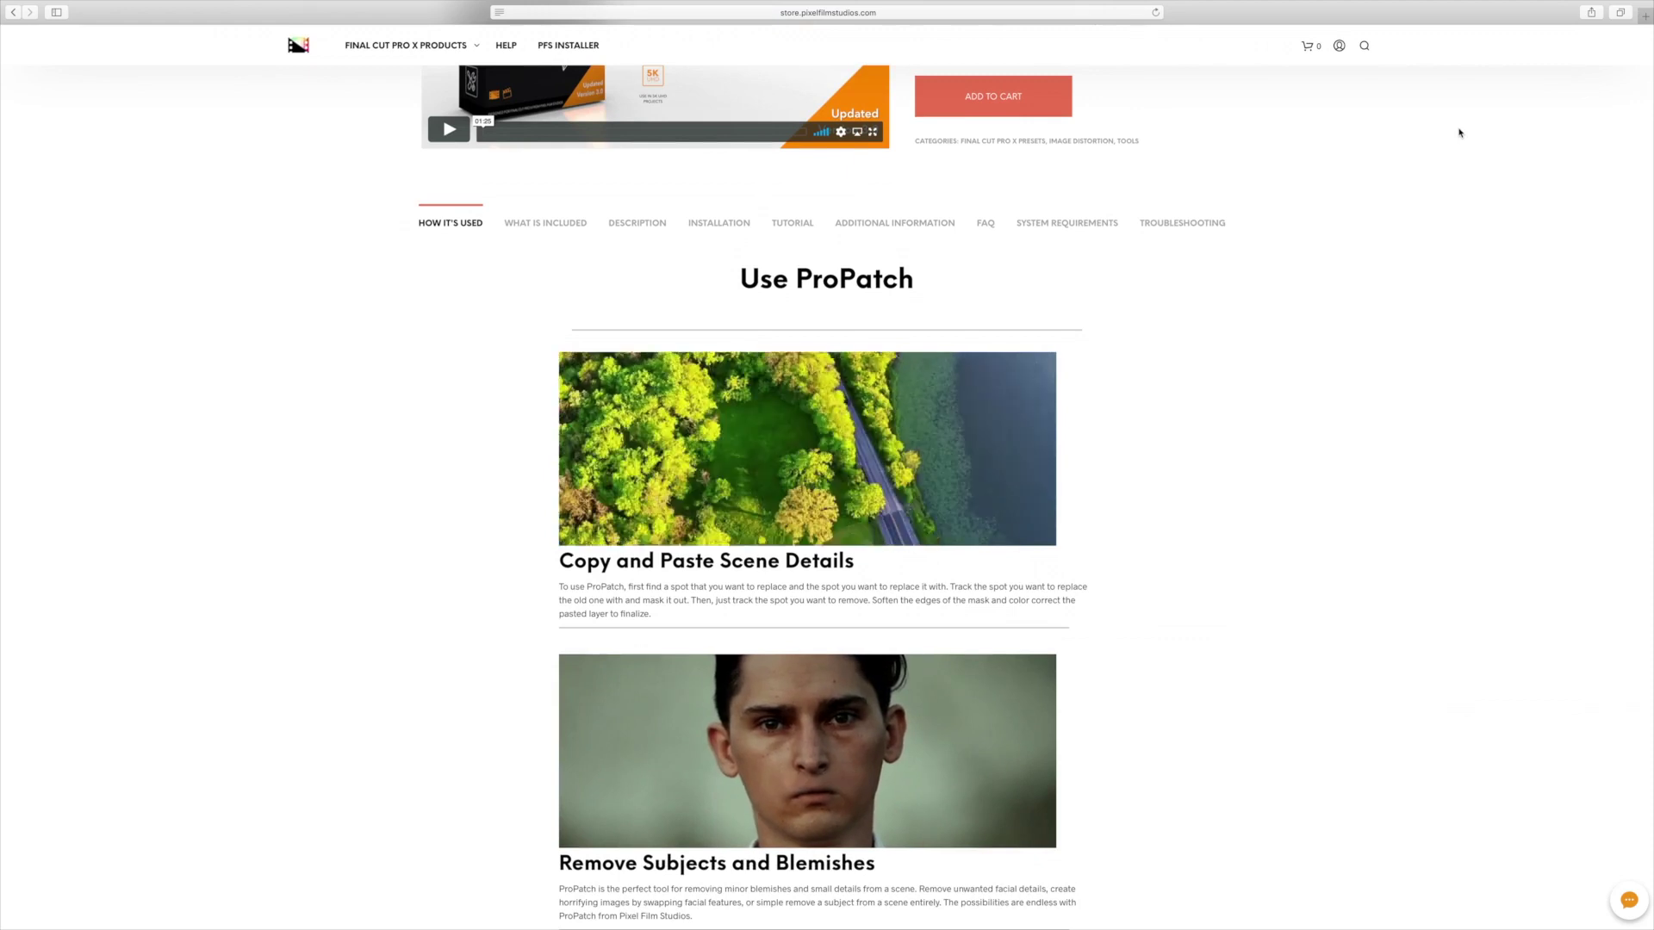
scroll(1460, 132, down, 5)
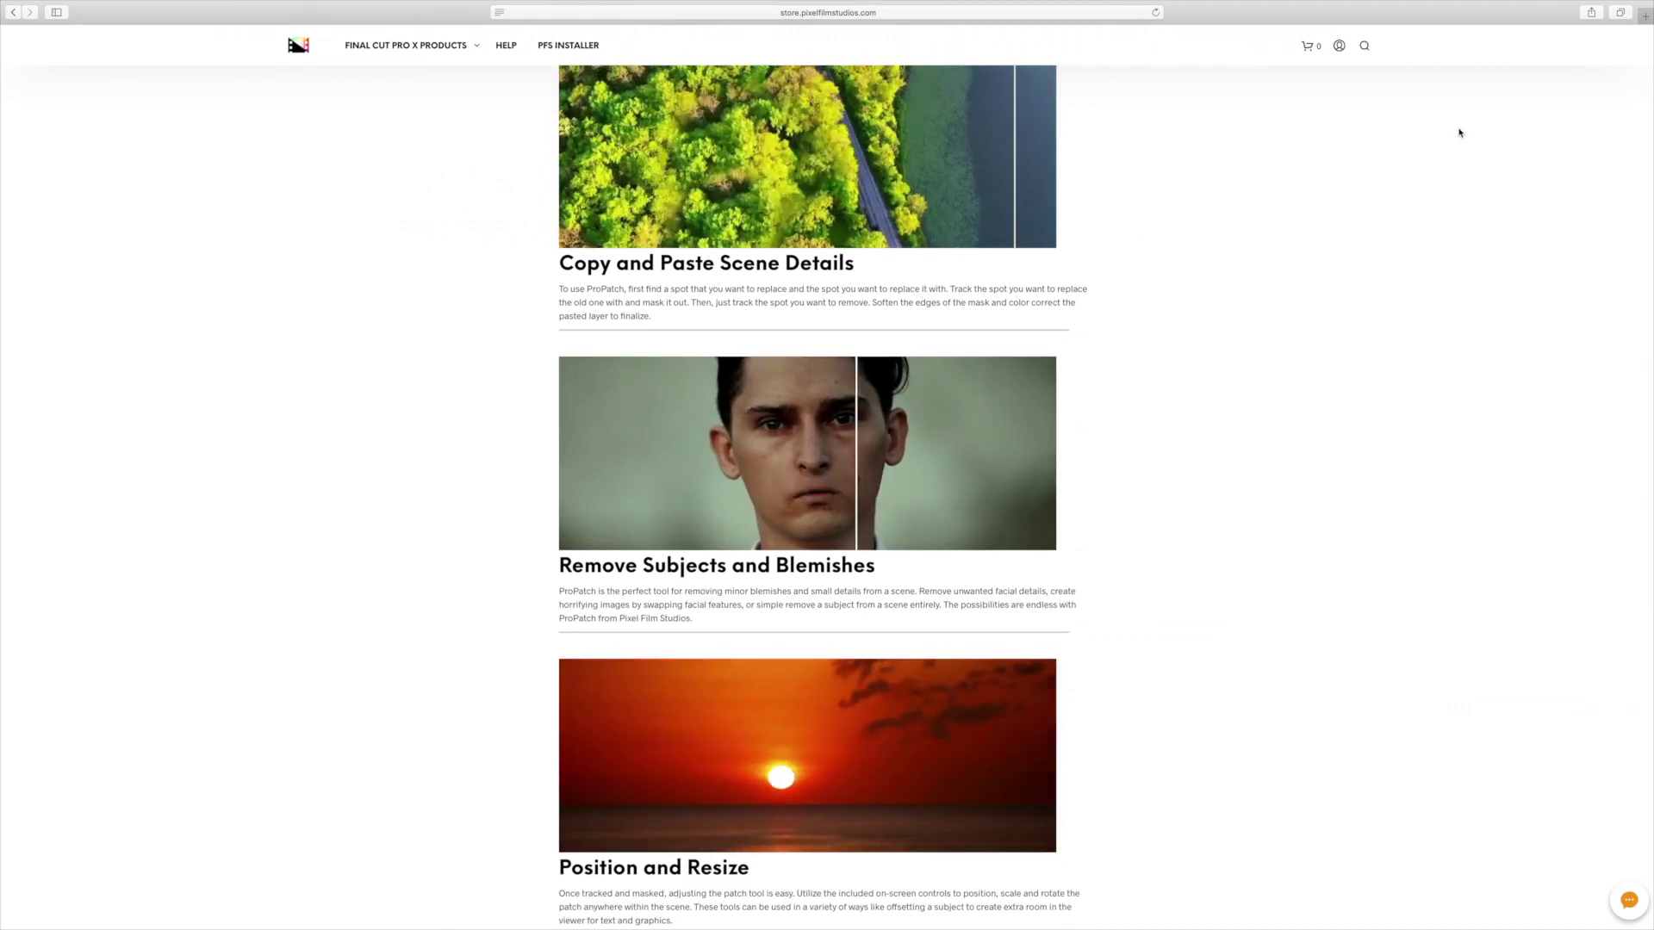
- Scroll the ProPatch page past the How It's Used examples down to Related Products
scroll(1460, 131, down, 2)
scroll(1460, 131, down, 4)
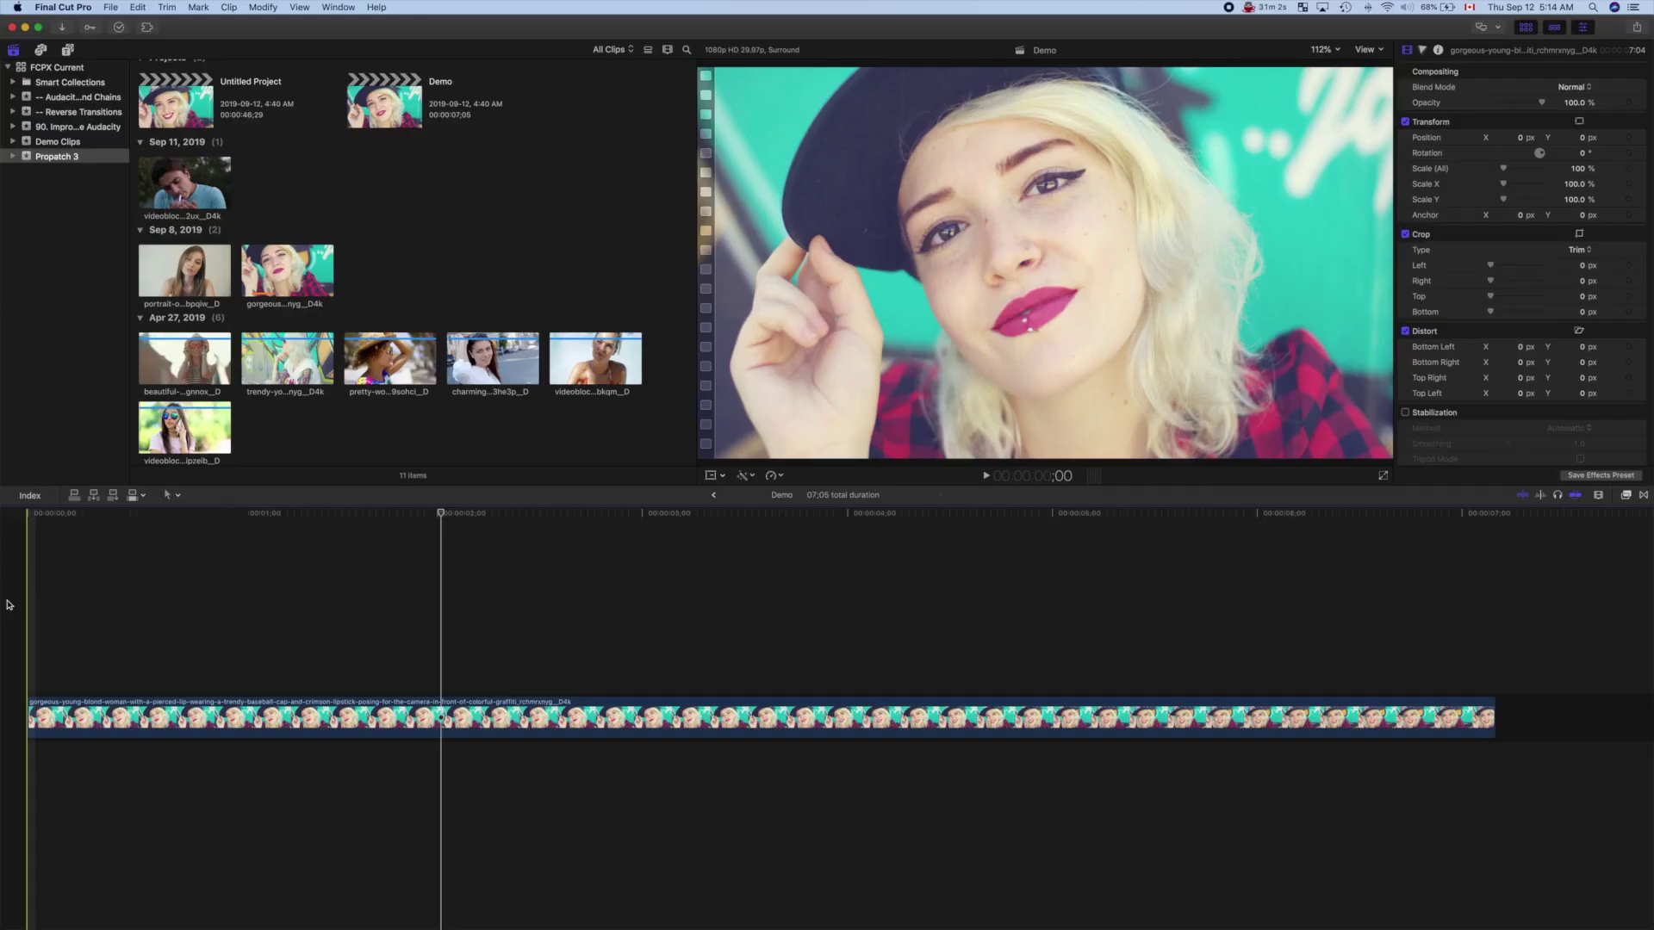
- Play the Demo timeline's model clip, then bring the playhead back to the start
key(space)
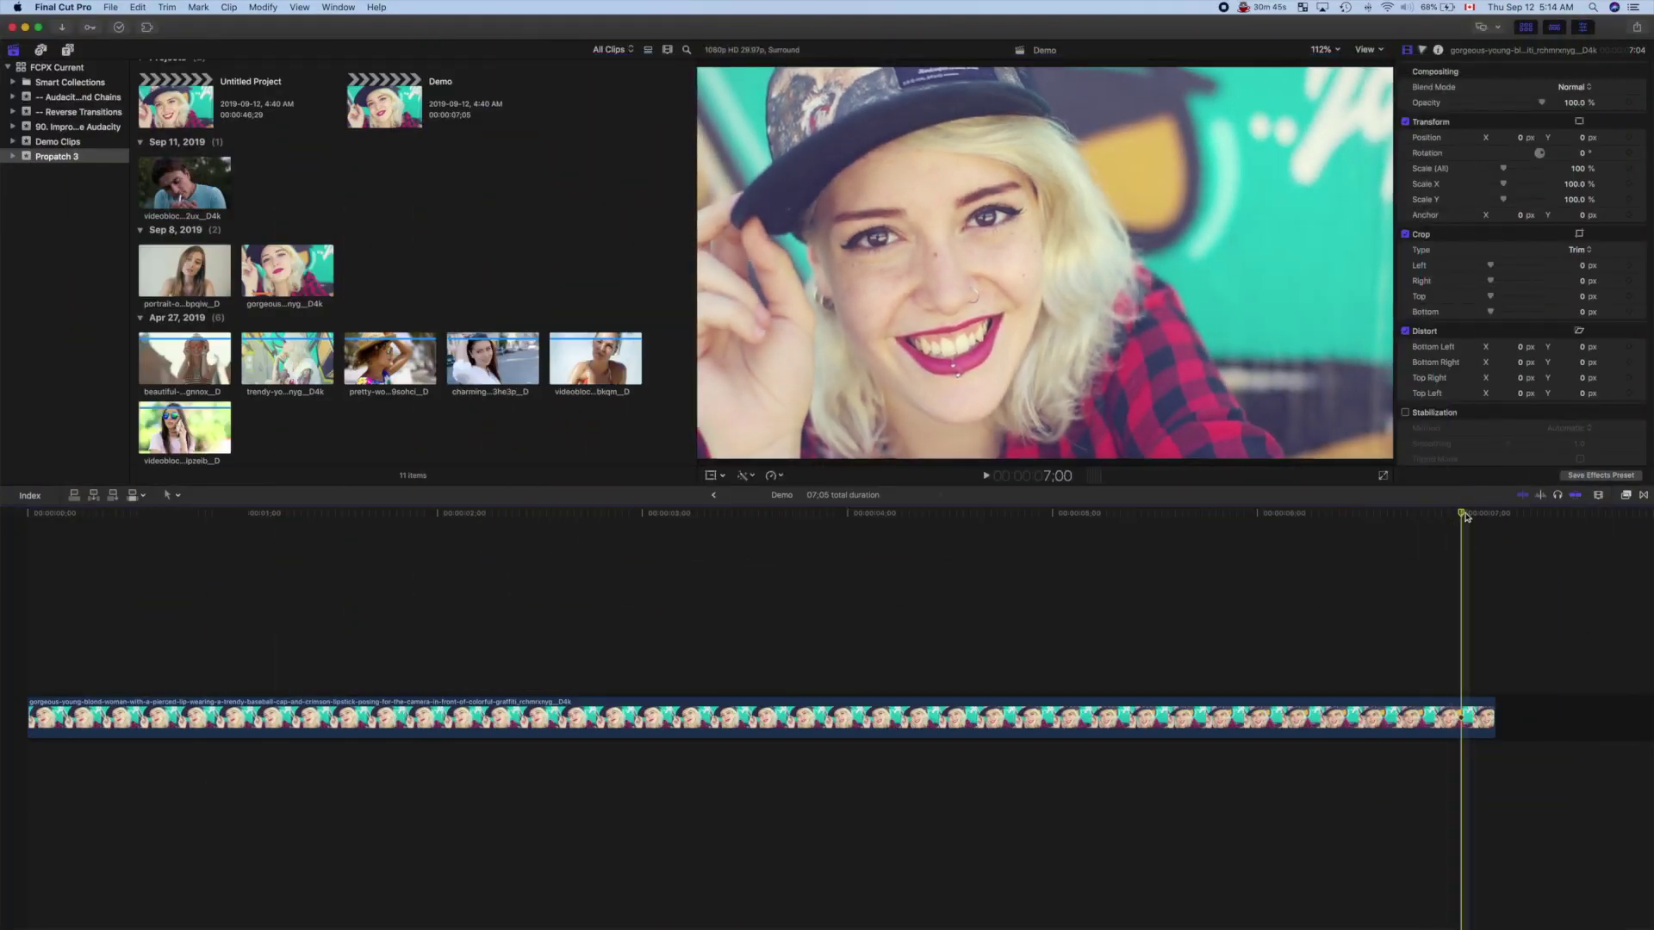
drag(1467, 517, 3, 627)
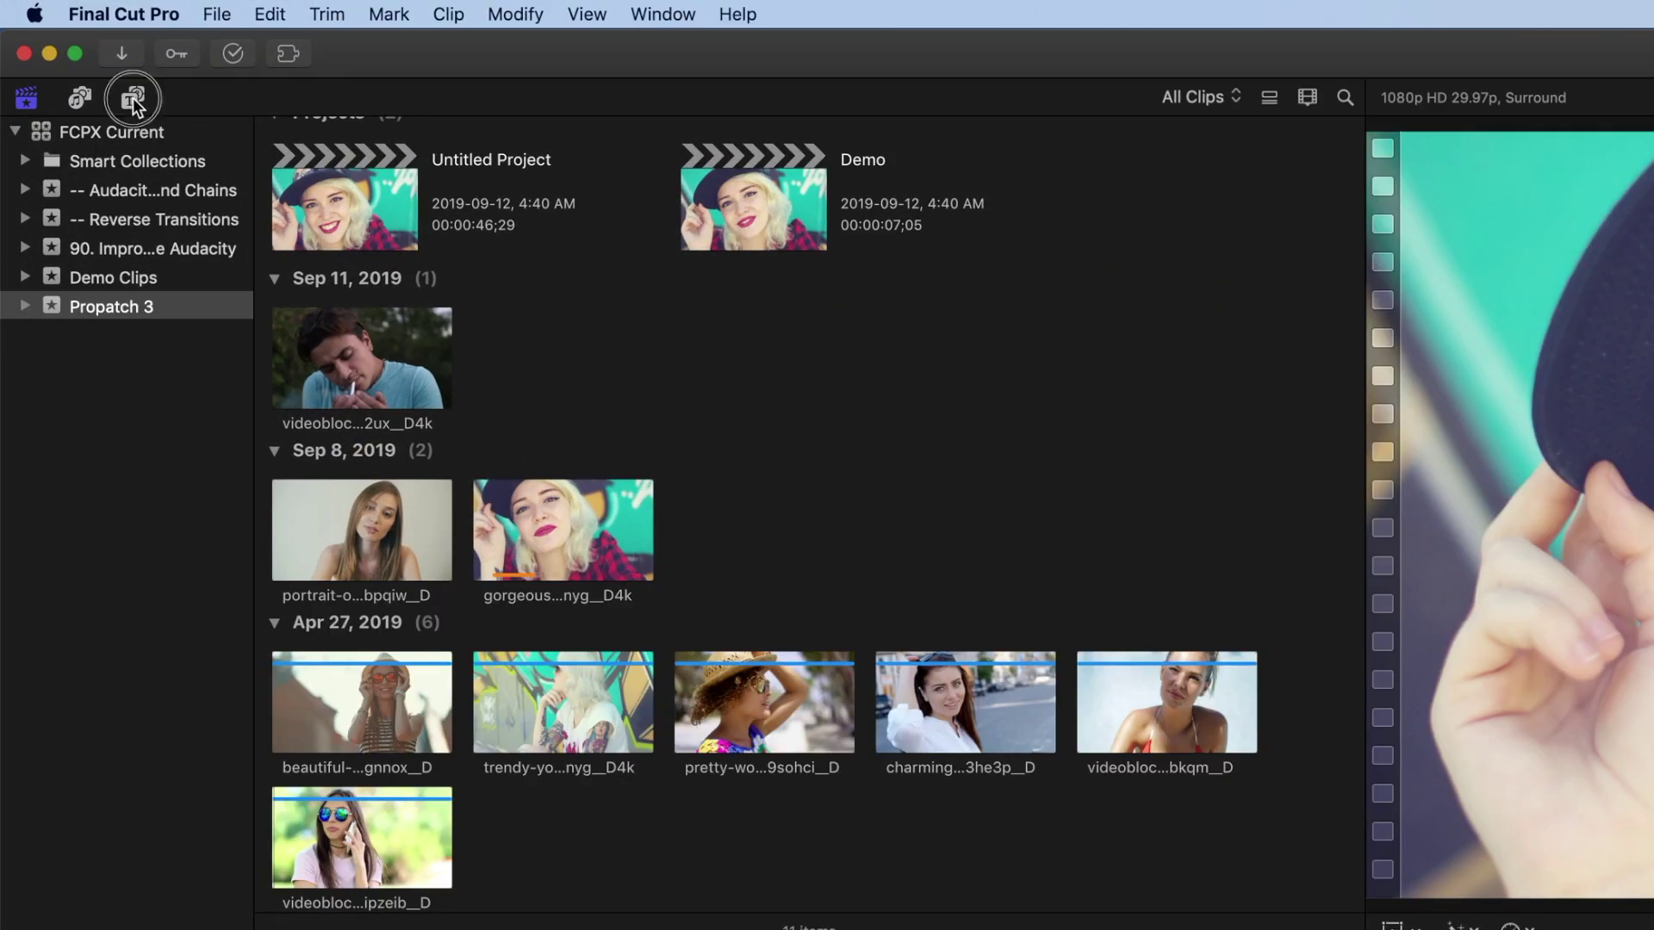
- Connect the ProPatch title from the Pixel Film ProPatch 3.0 category above the model clip
click(134, 100)
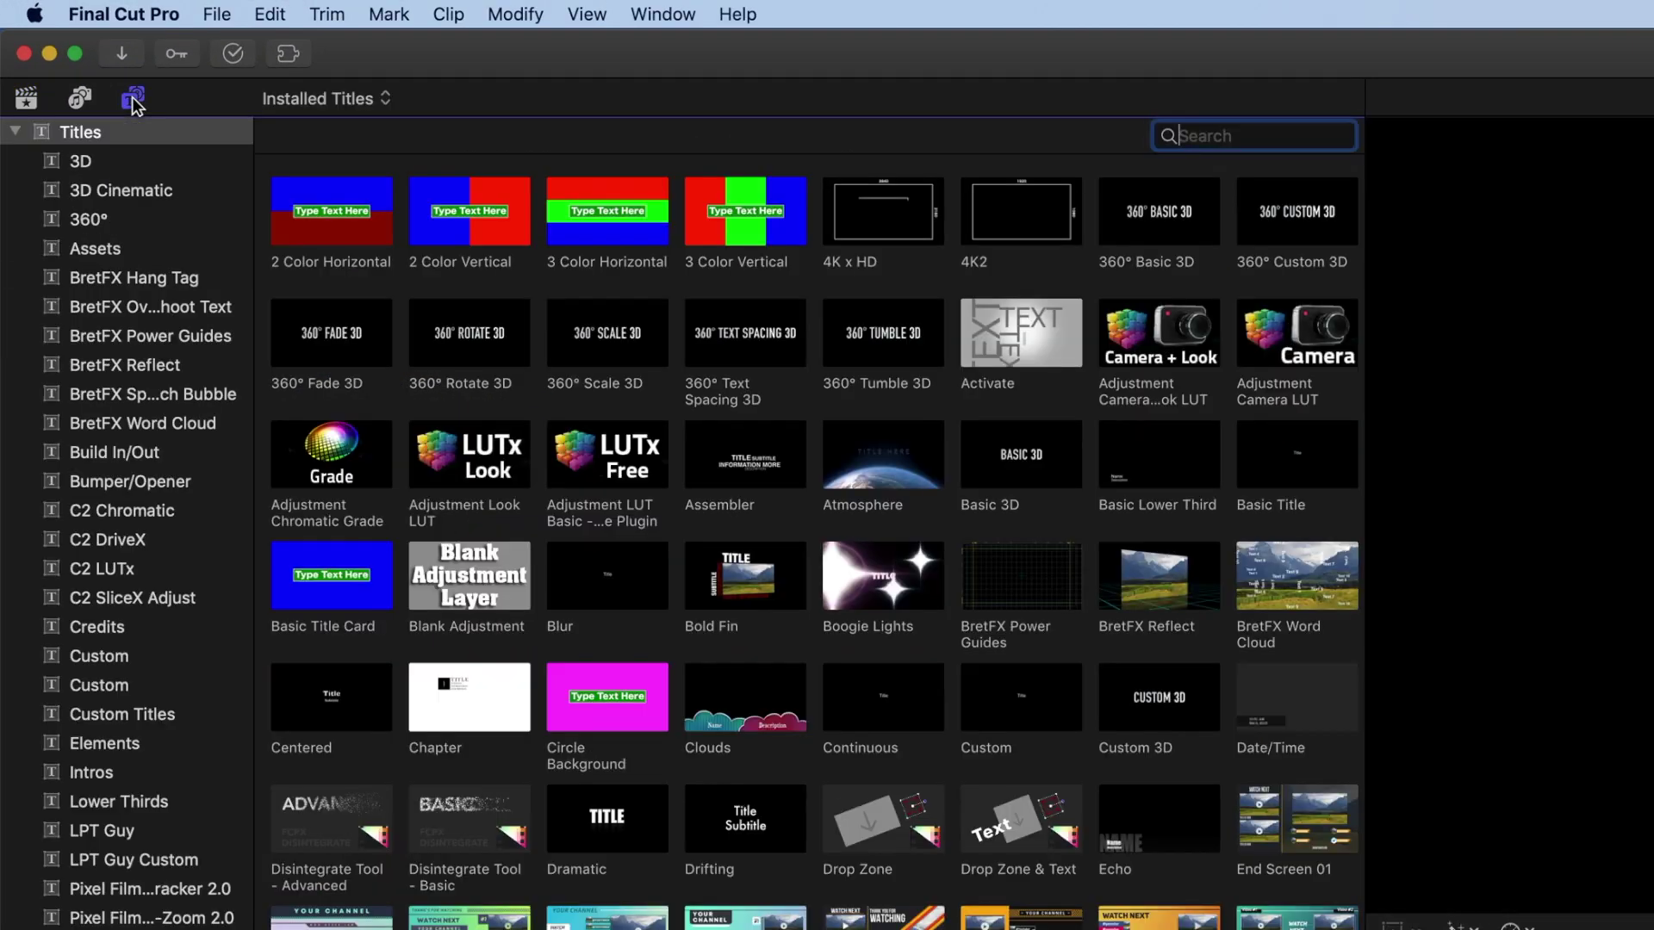
scroll(115, 448, down, 10)
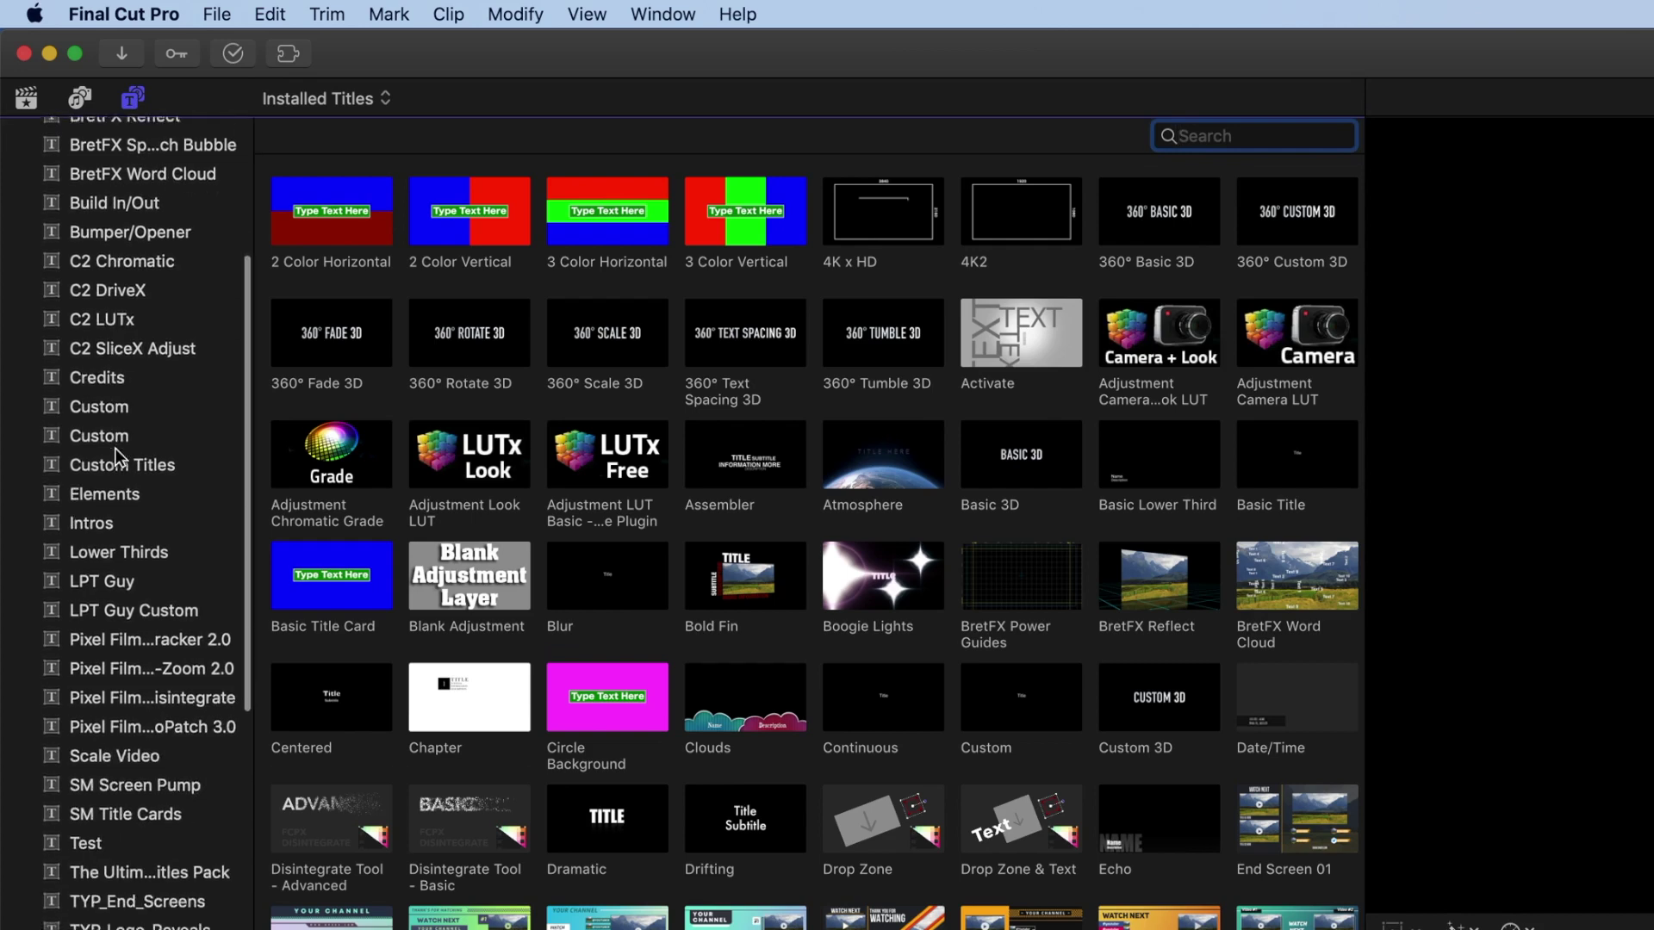
click(133, 601)
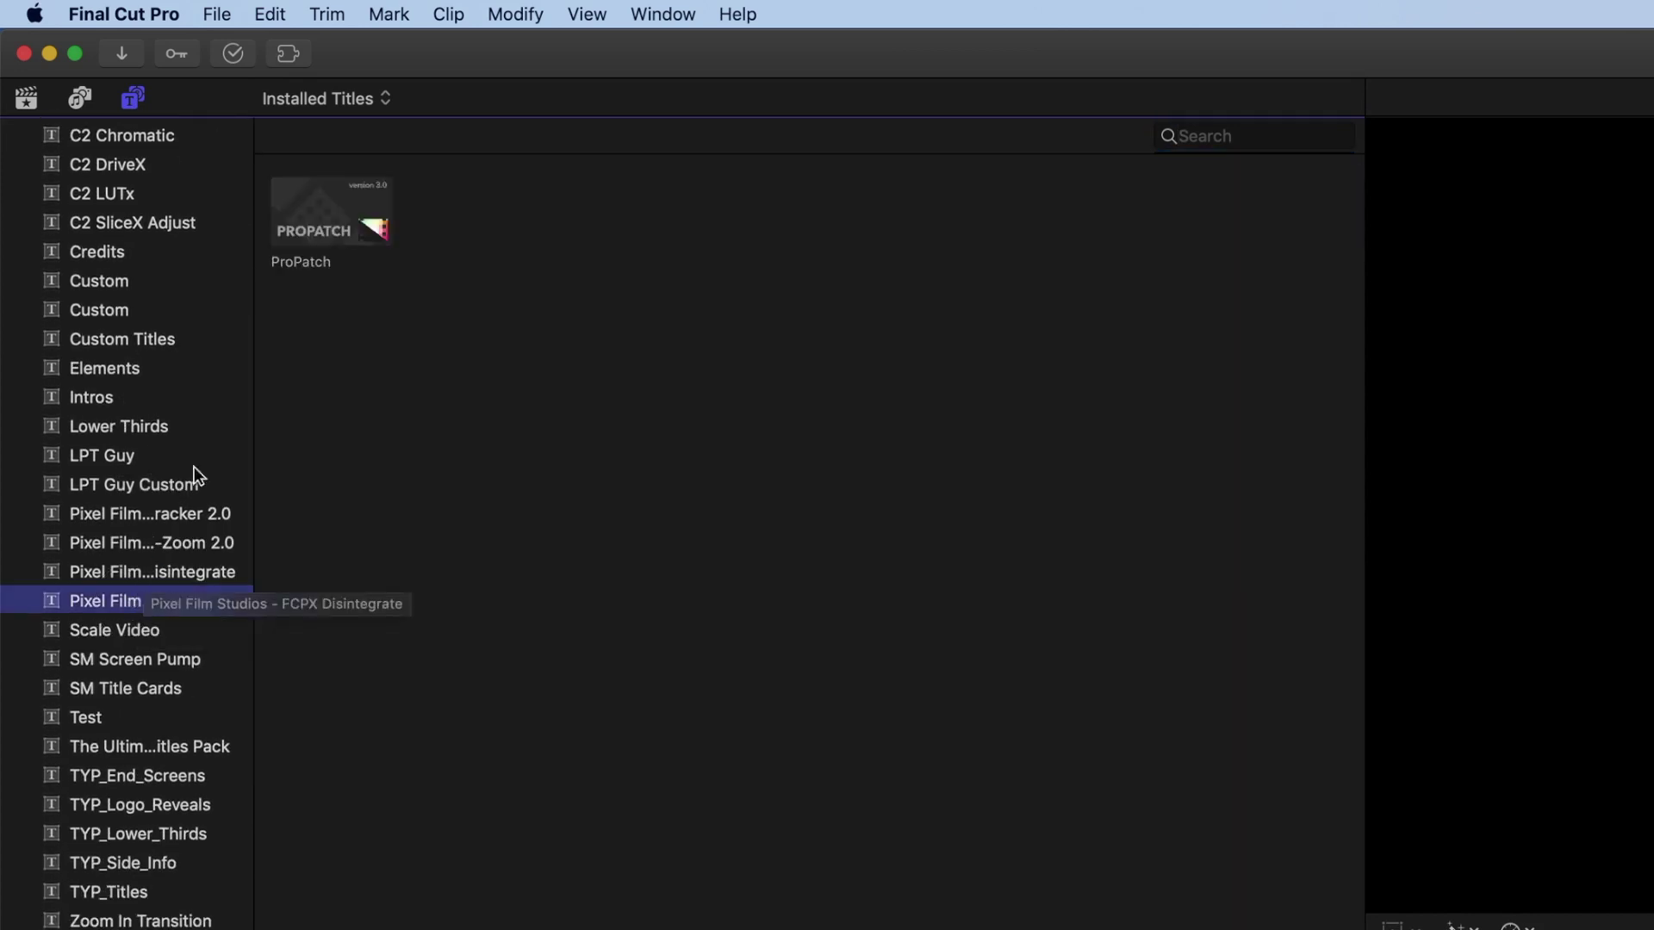
click(330, 195)
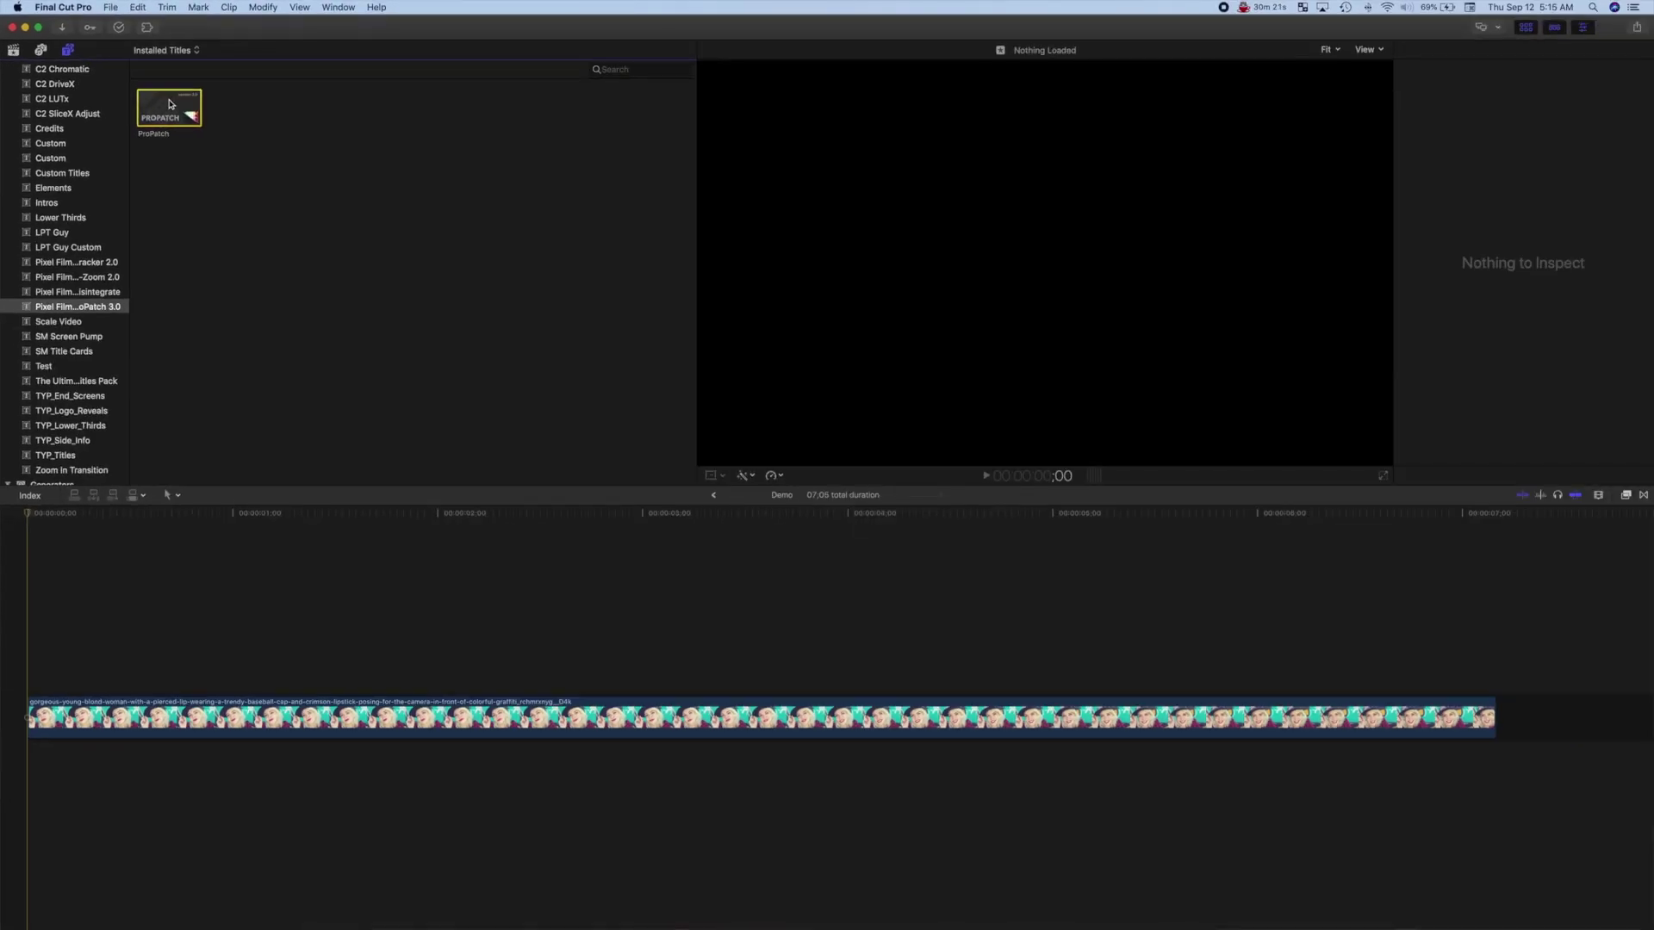
key(q)
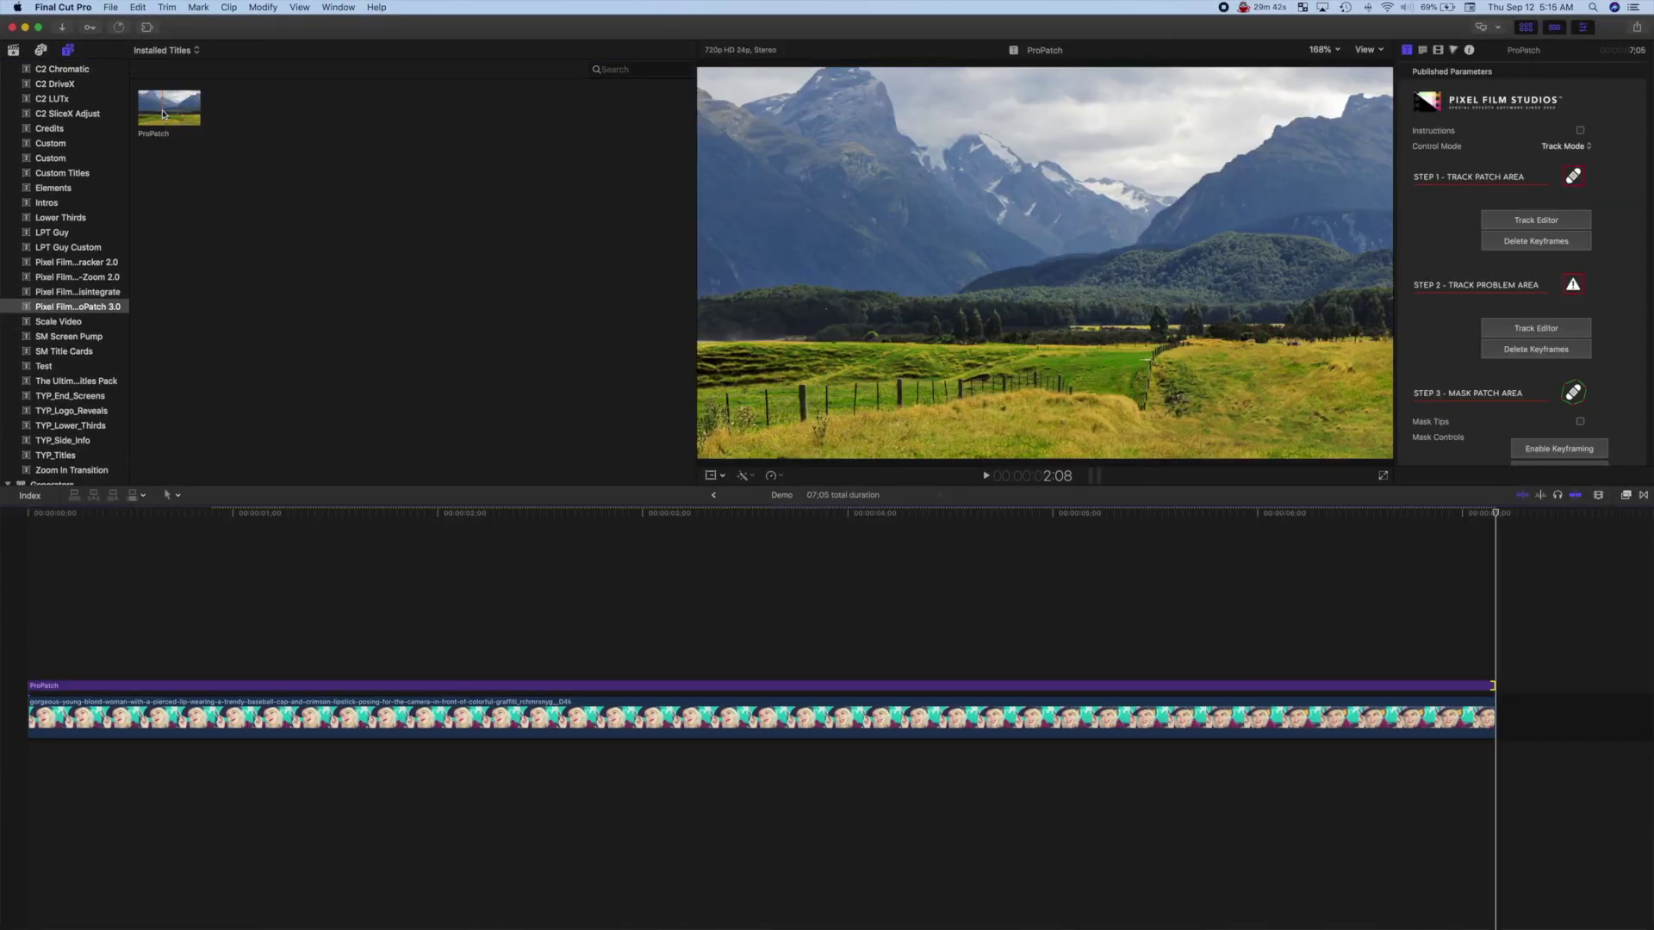
click(510, 585)
- Select the ProPatch clip and show its Title Inspector parameters, keeping Control Mode on Track Mode
click(39, 589)
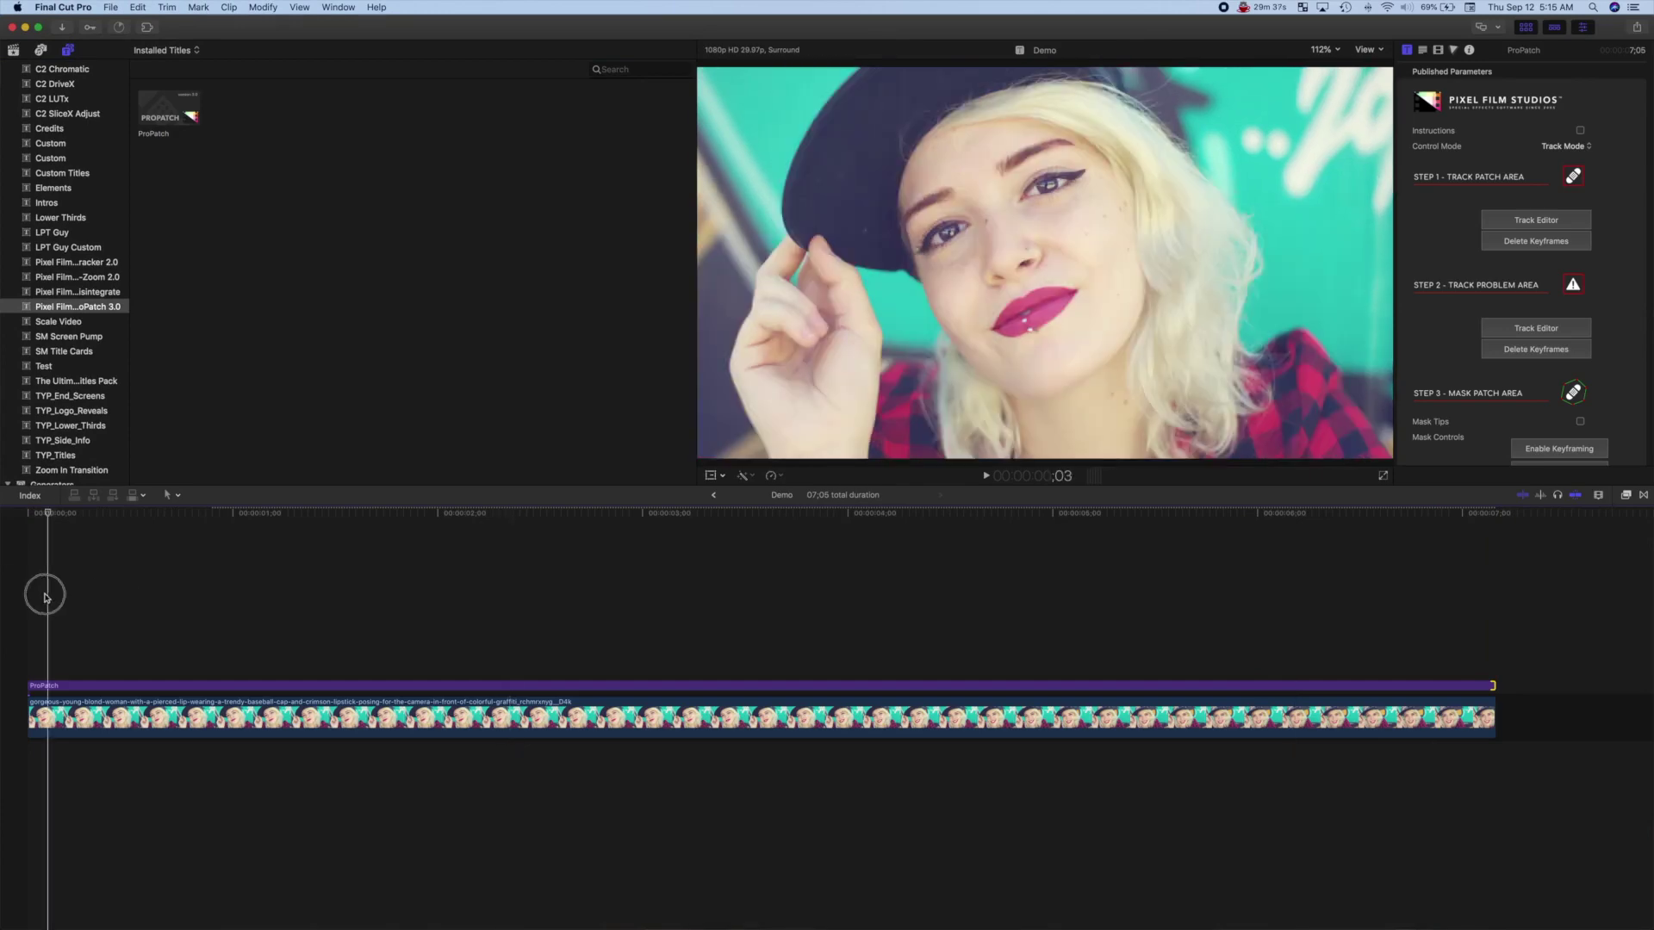
click(65, 688)
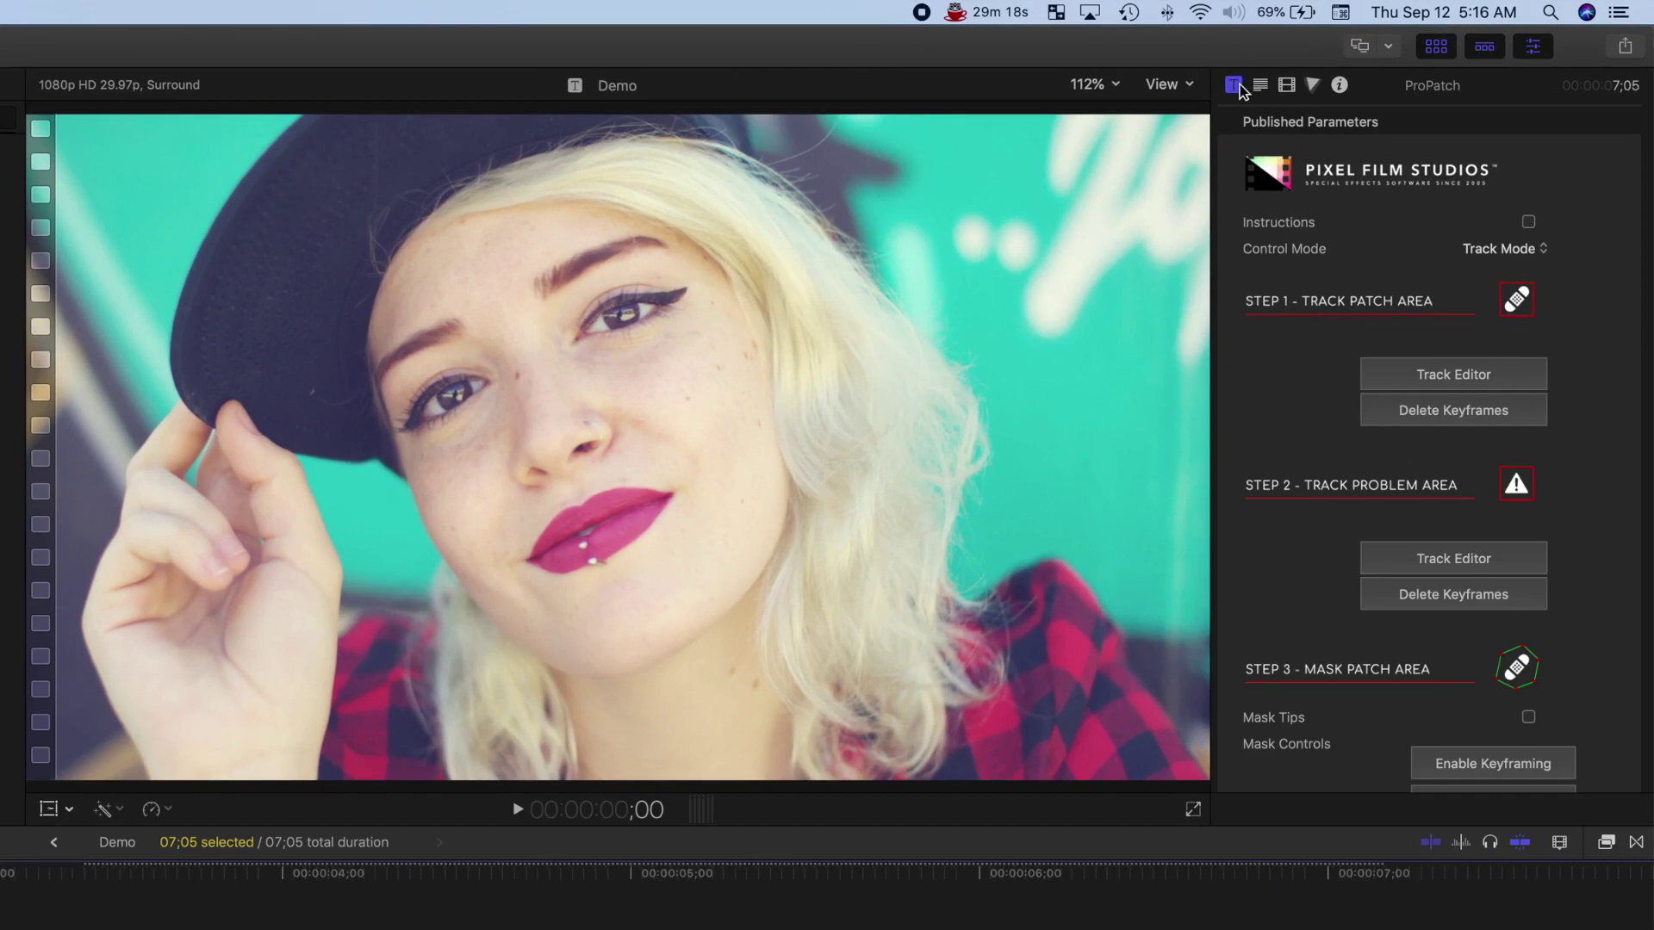
click(1237, 88)
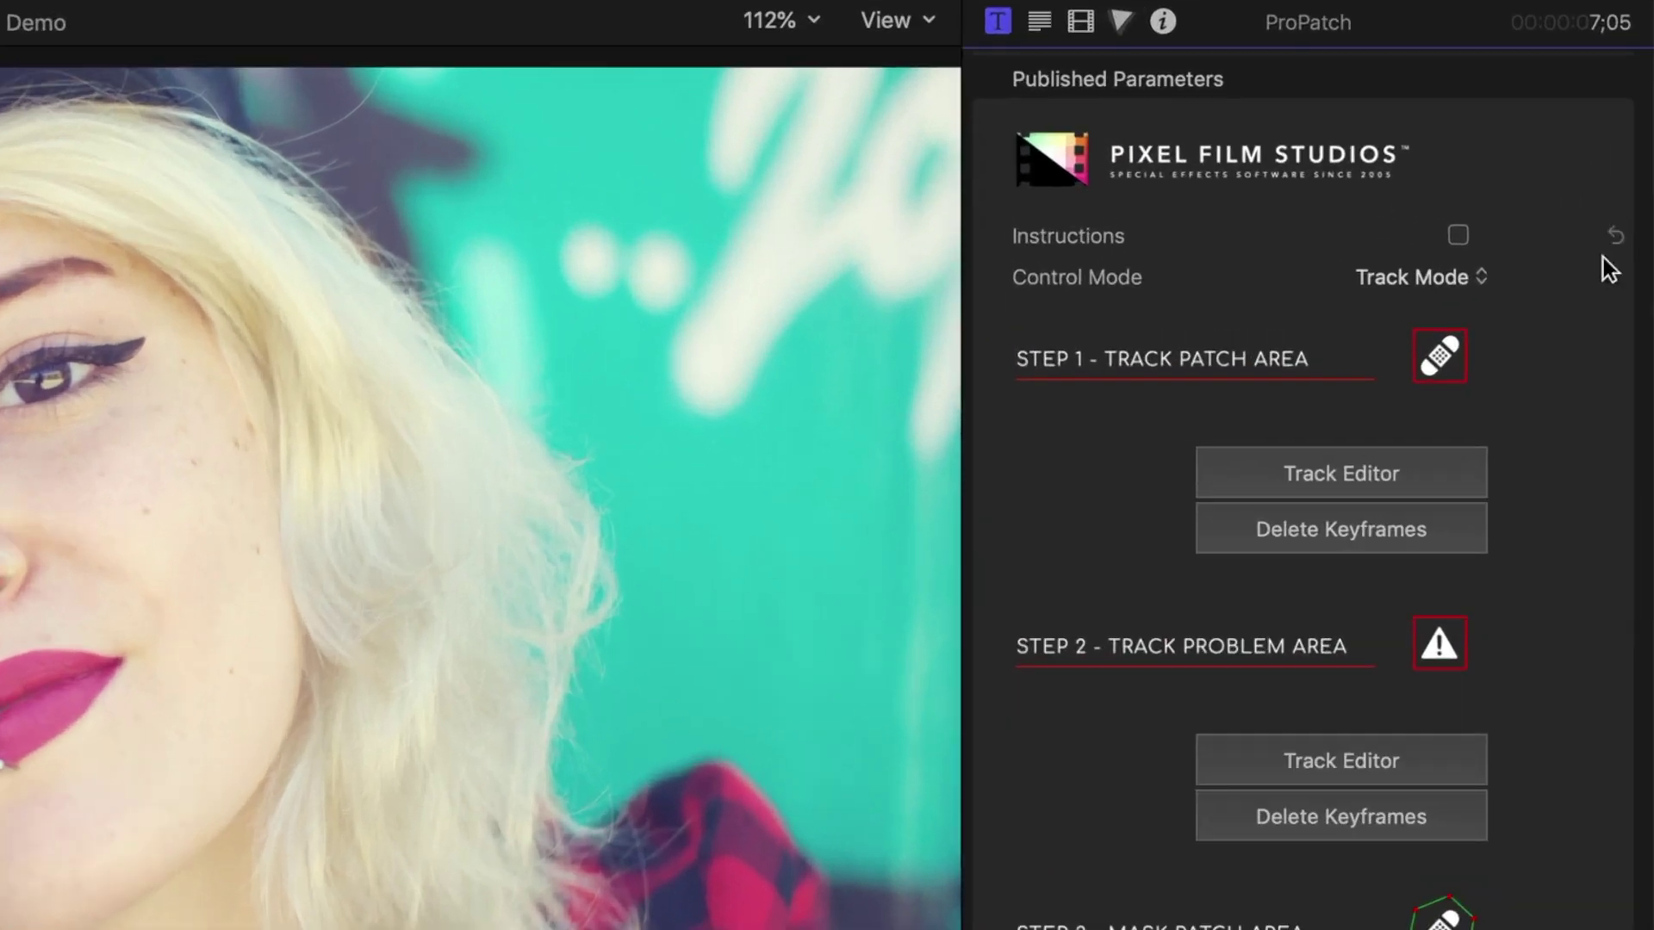
click(1481, 280)
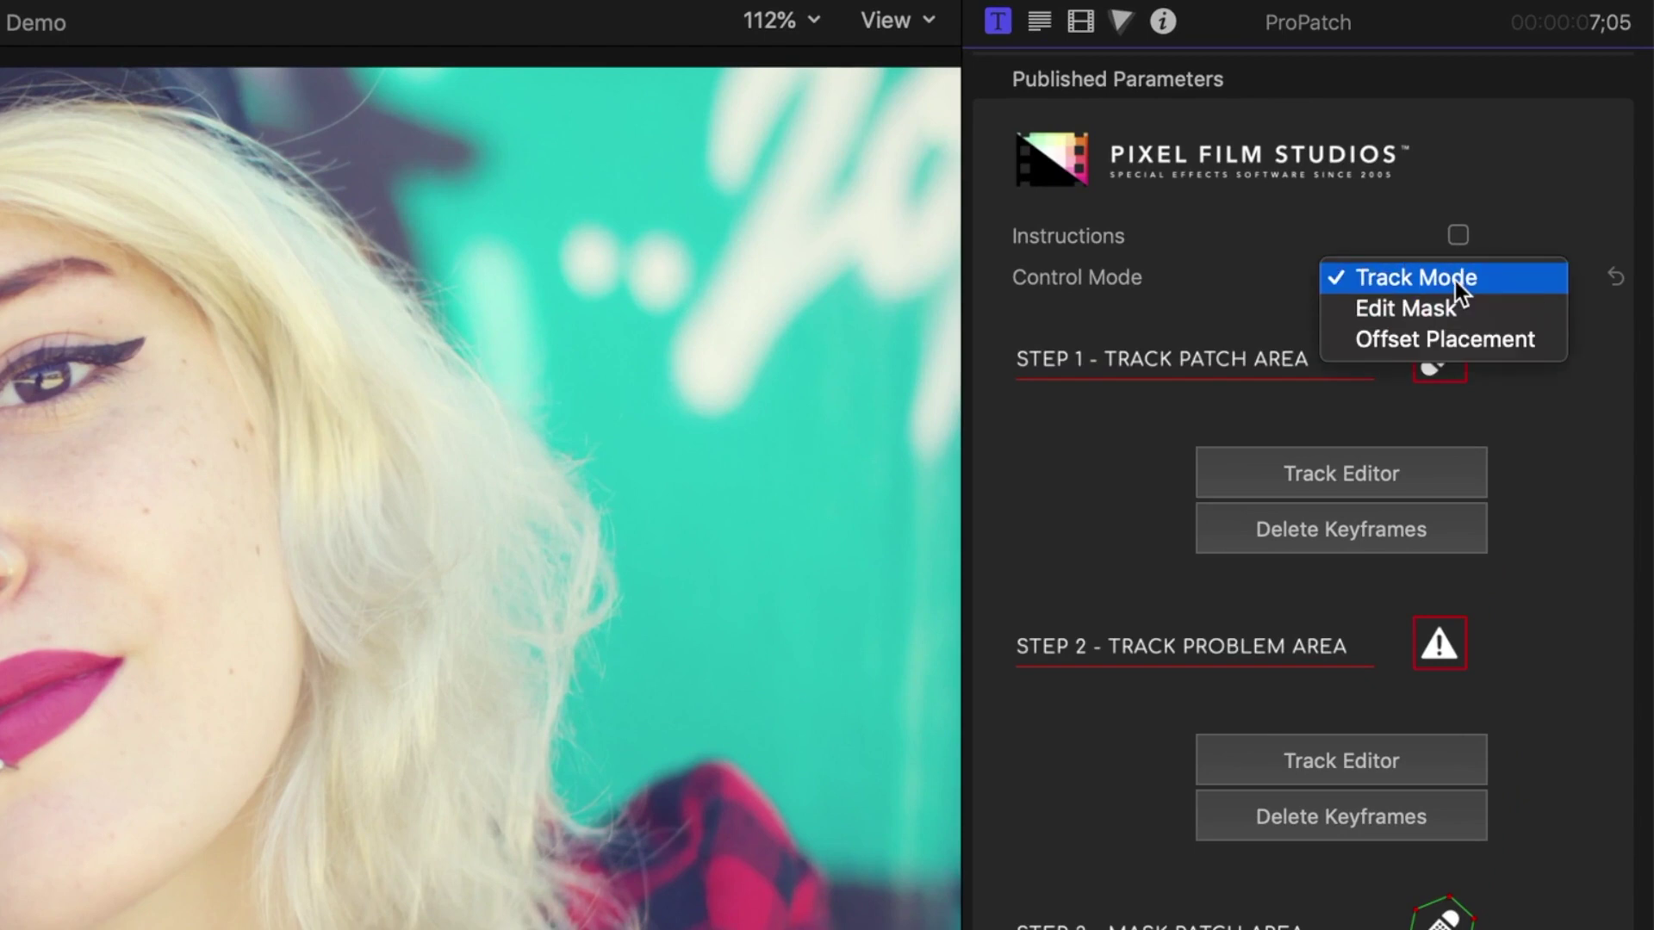
click(1455, 279)
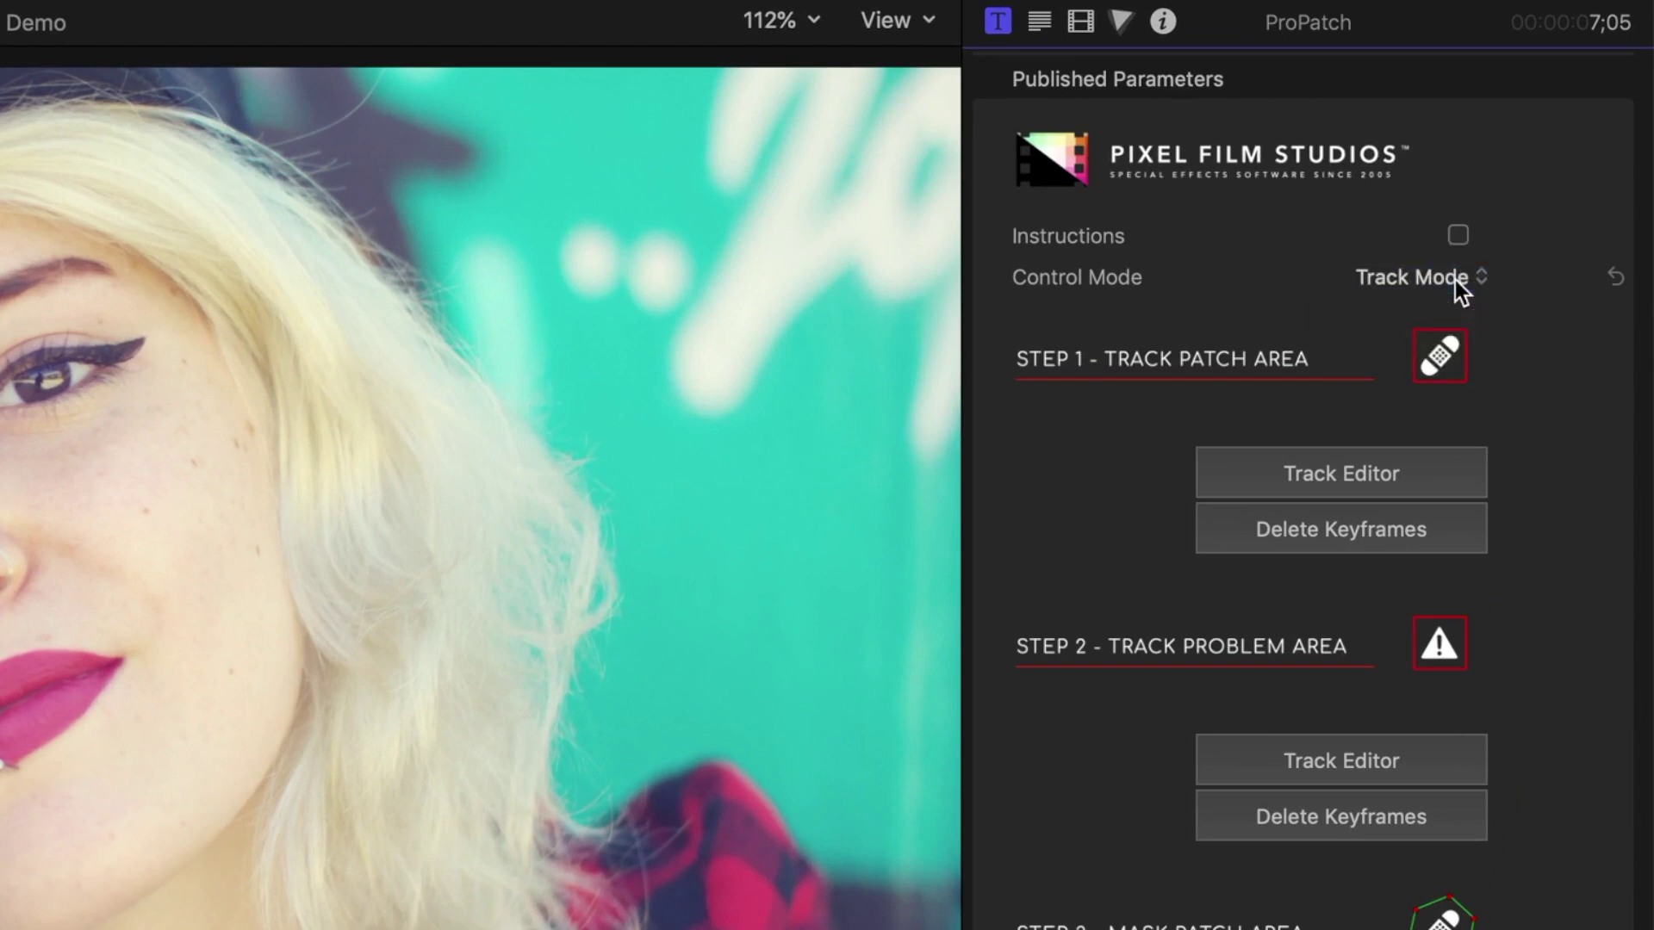
- Track the patch area by the inner eye corner at 100% quality and export the data
click(1378, 479)
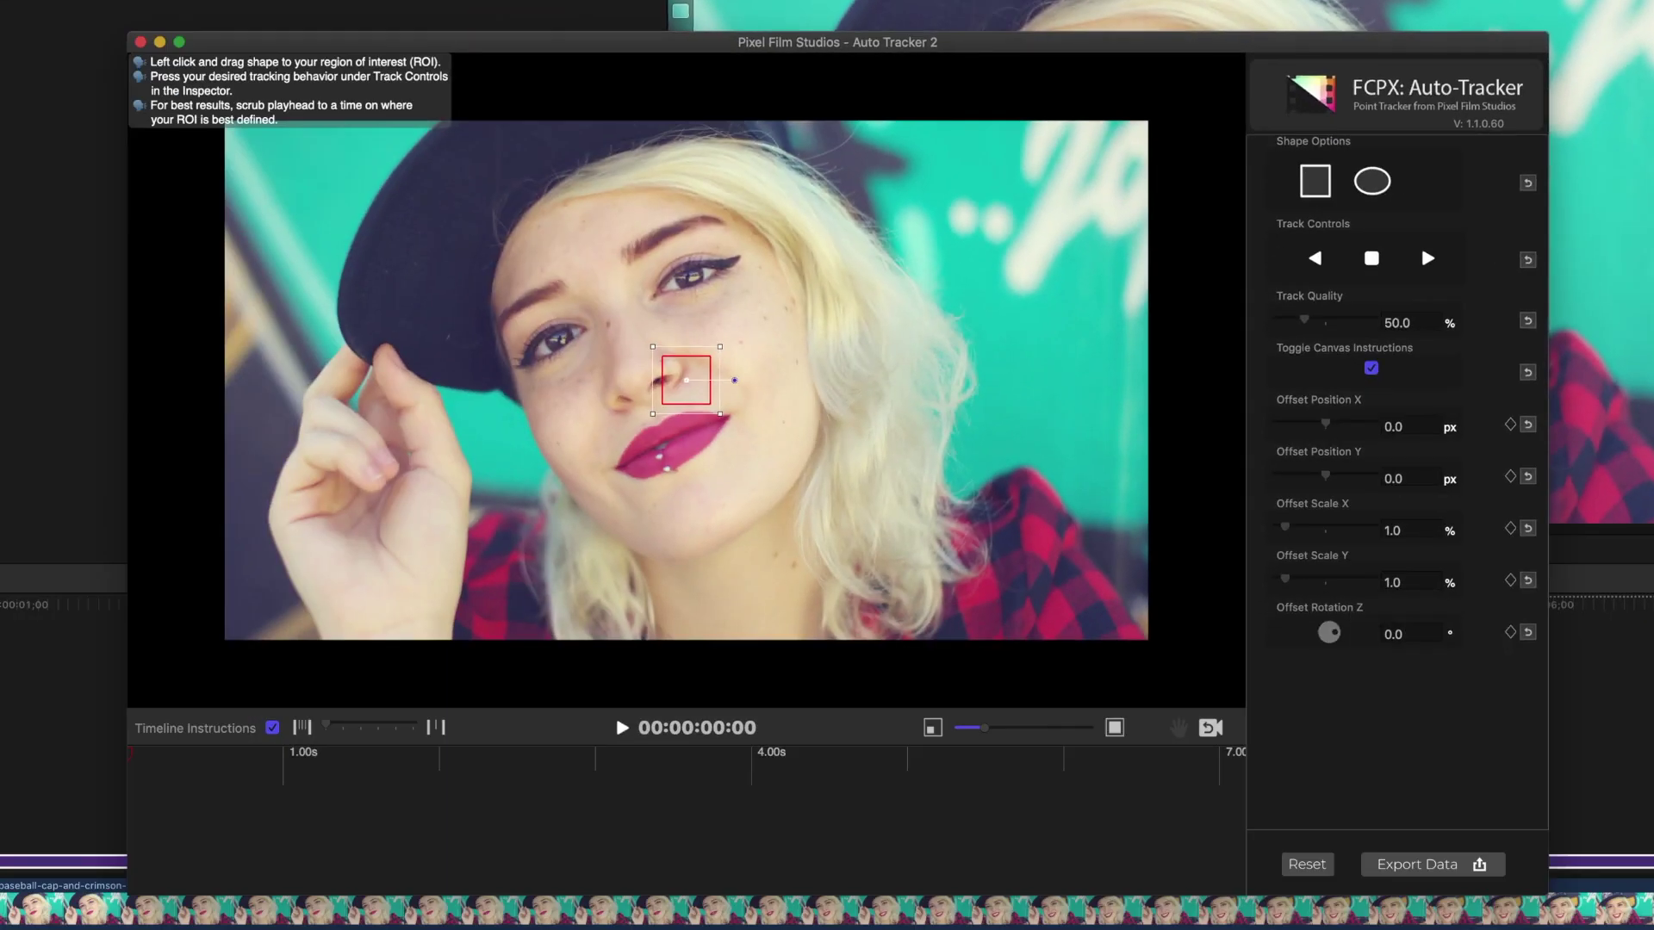
drag(691, 394, 607, 320)
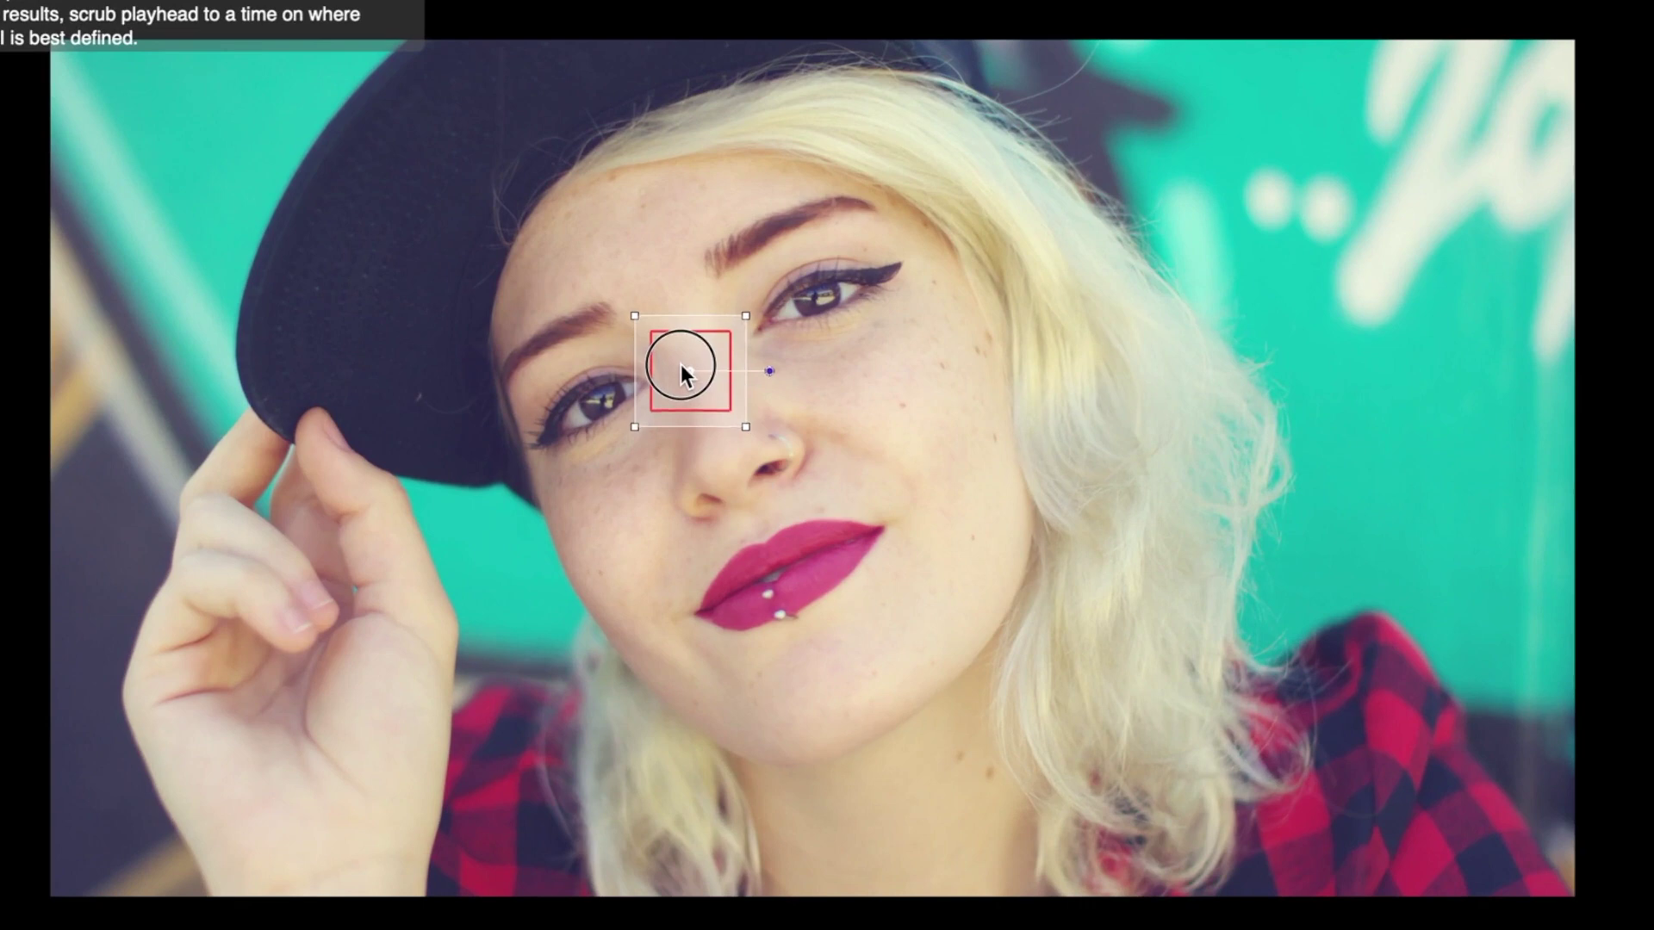
drag(682, 365, 675, 372)
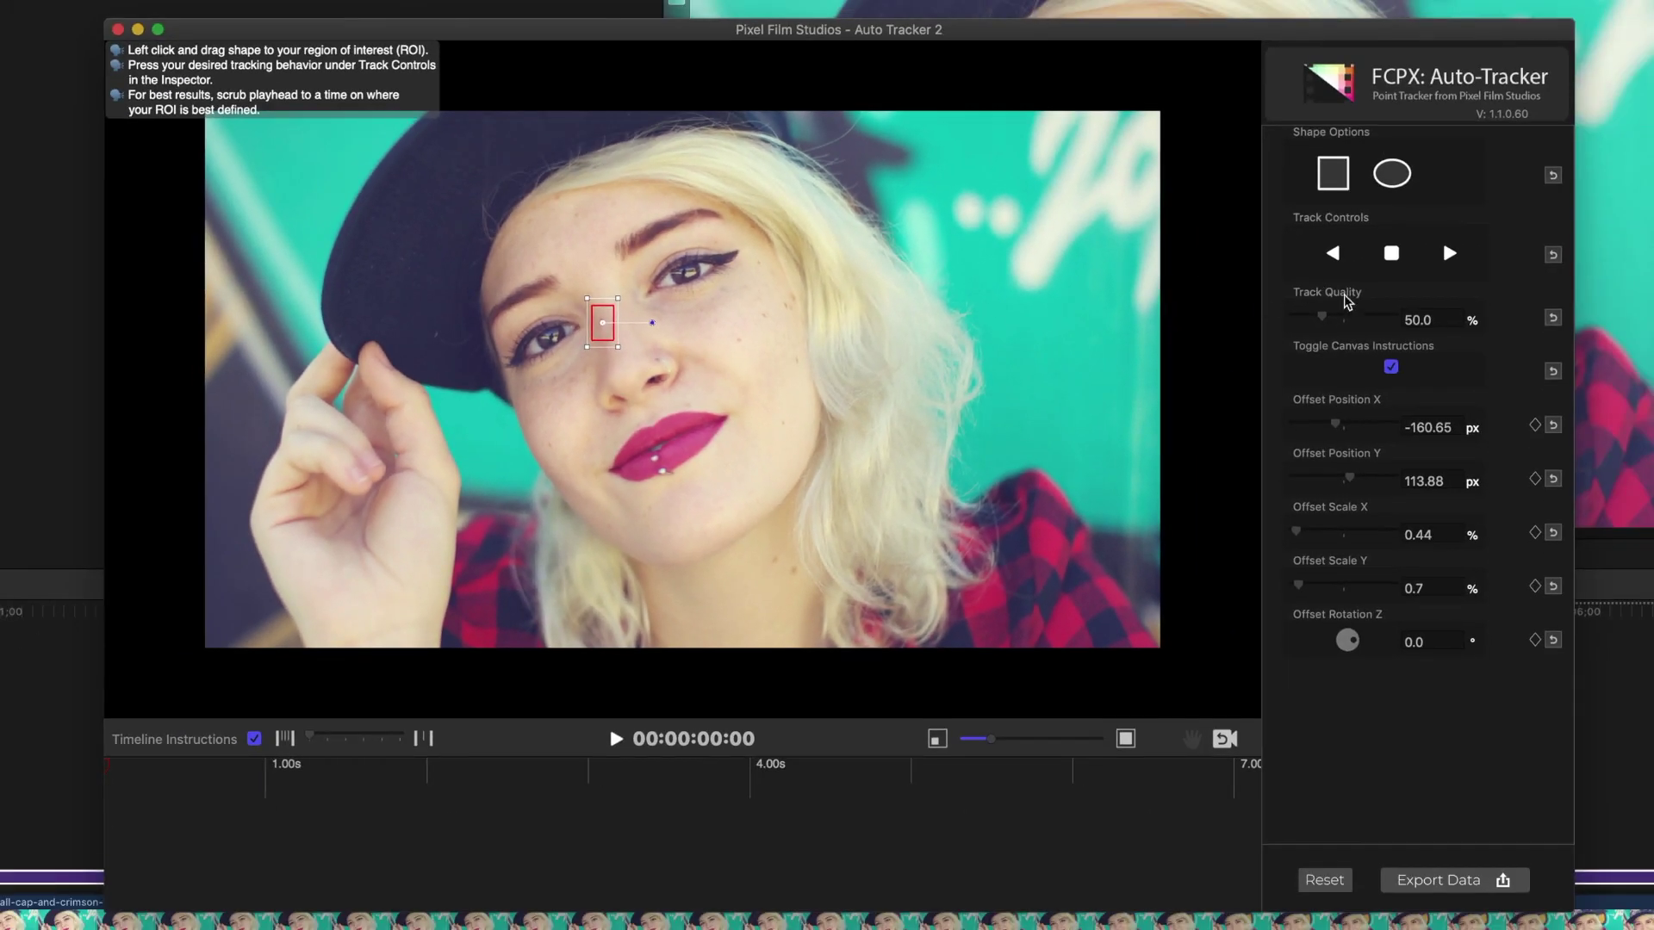
drag(1325, 322, 1428, 312)
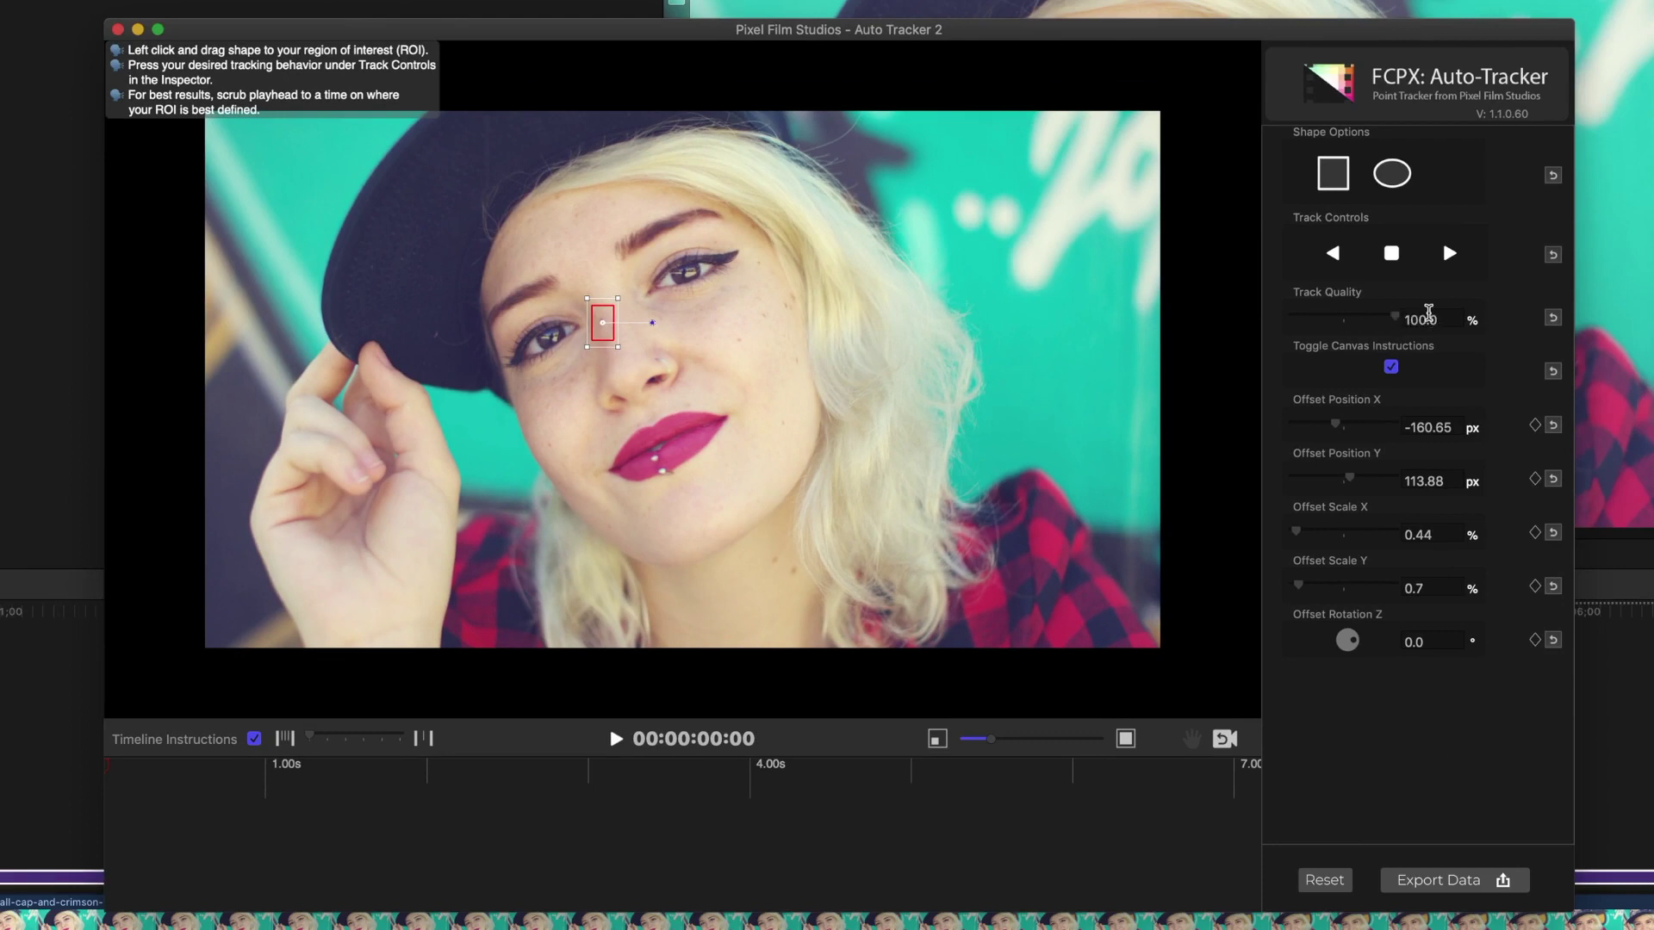
click(1451, 255)
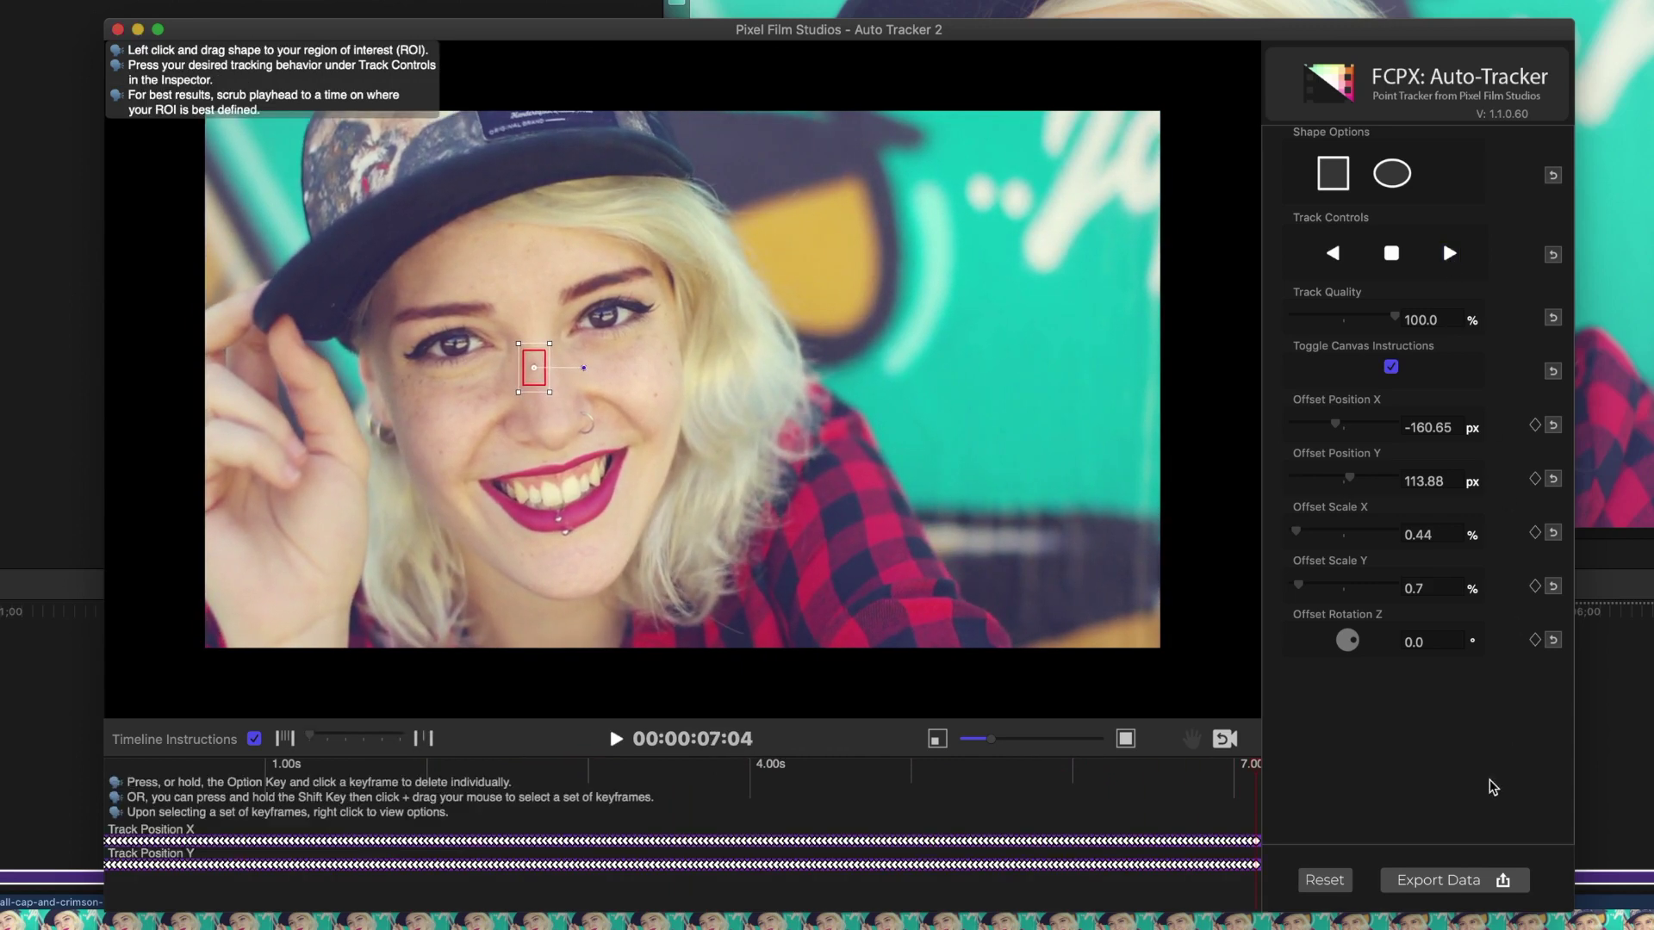
click(1427, 887)
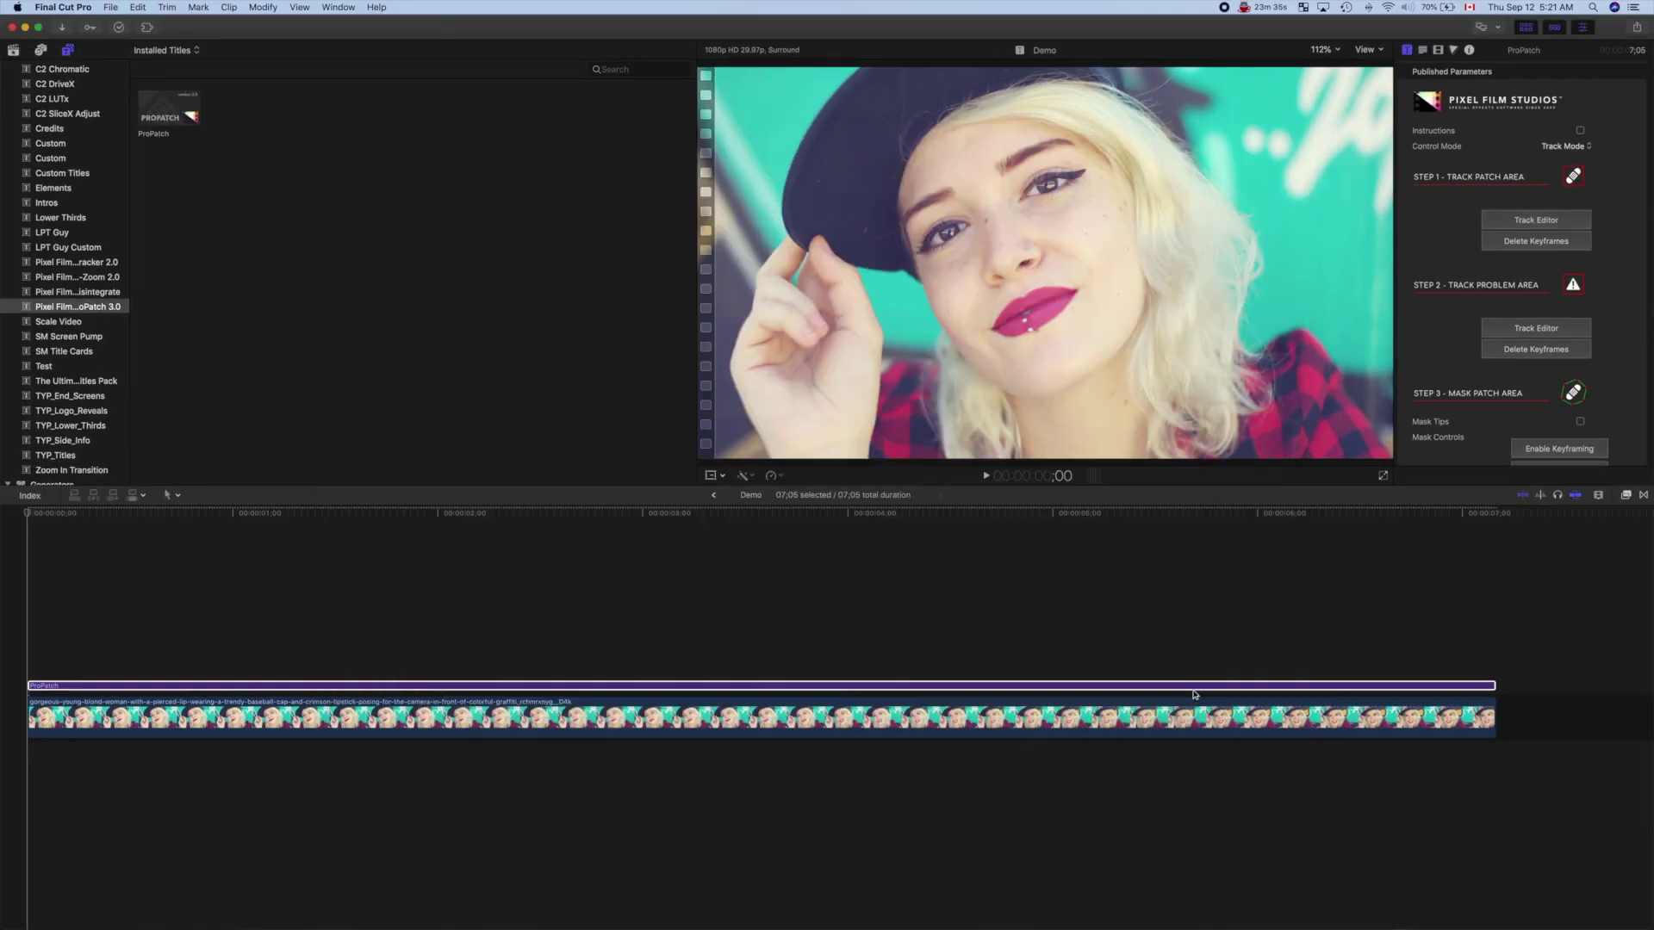
- Track the problem area in the Step 2 Track Editor at 100% quality and export the data
scroll(1462, 243, down, 3)
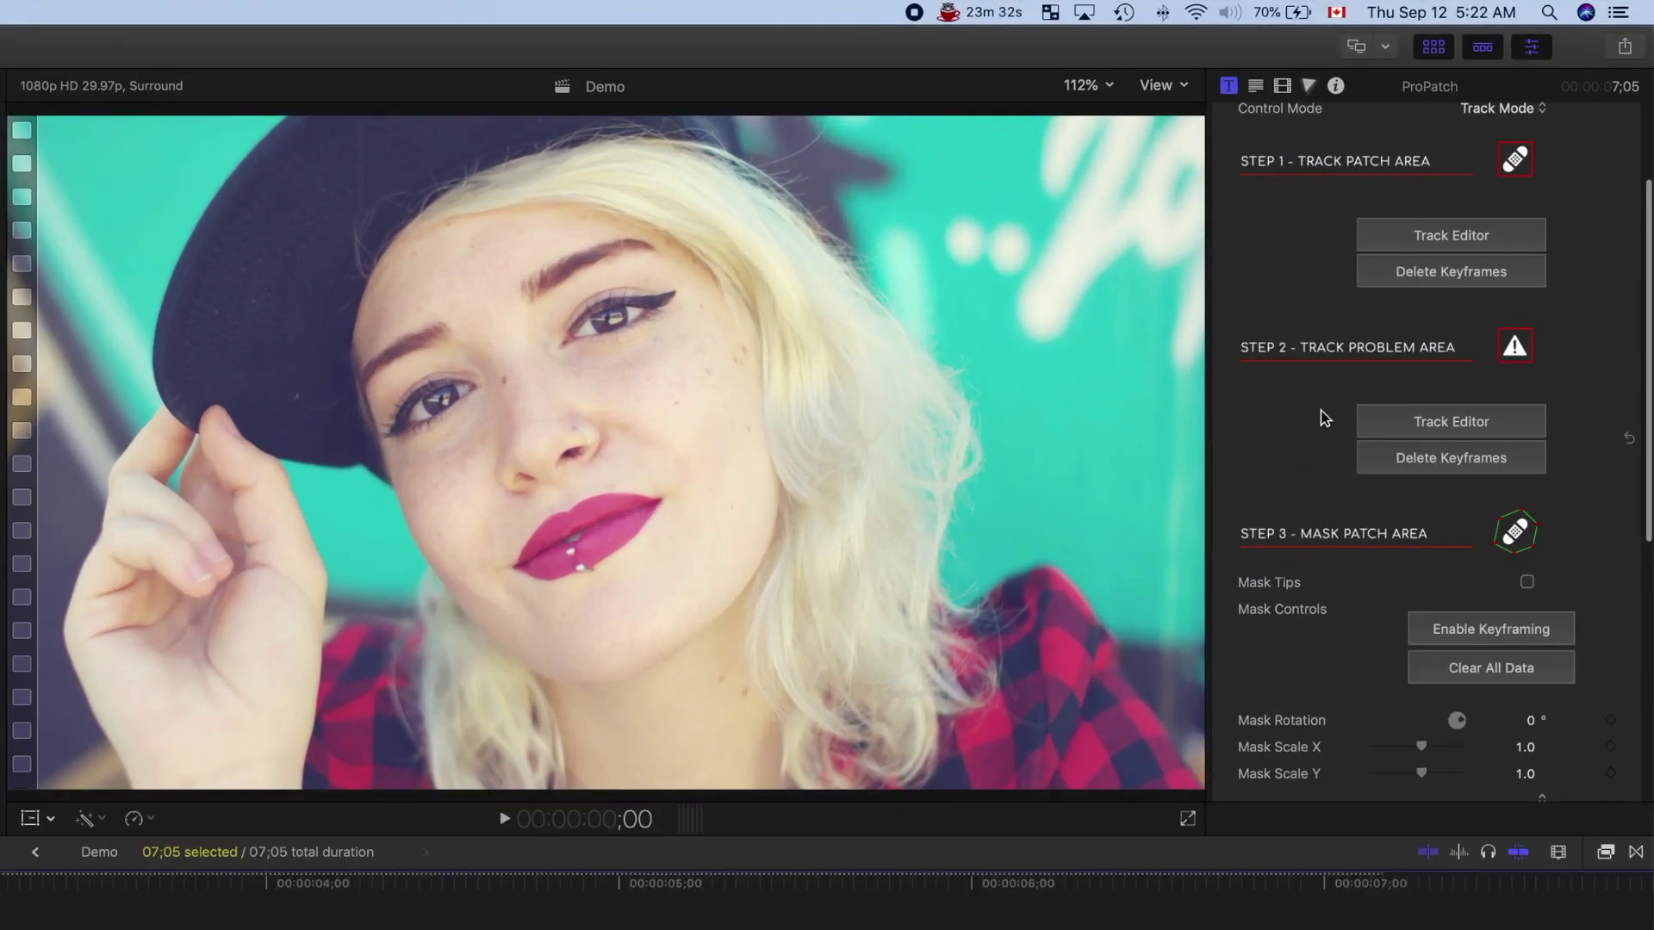
click(1415, 433)
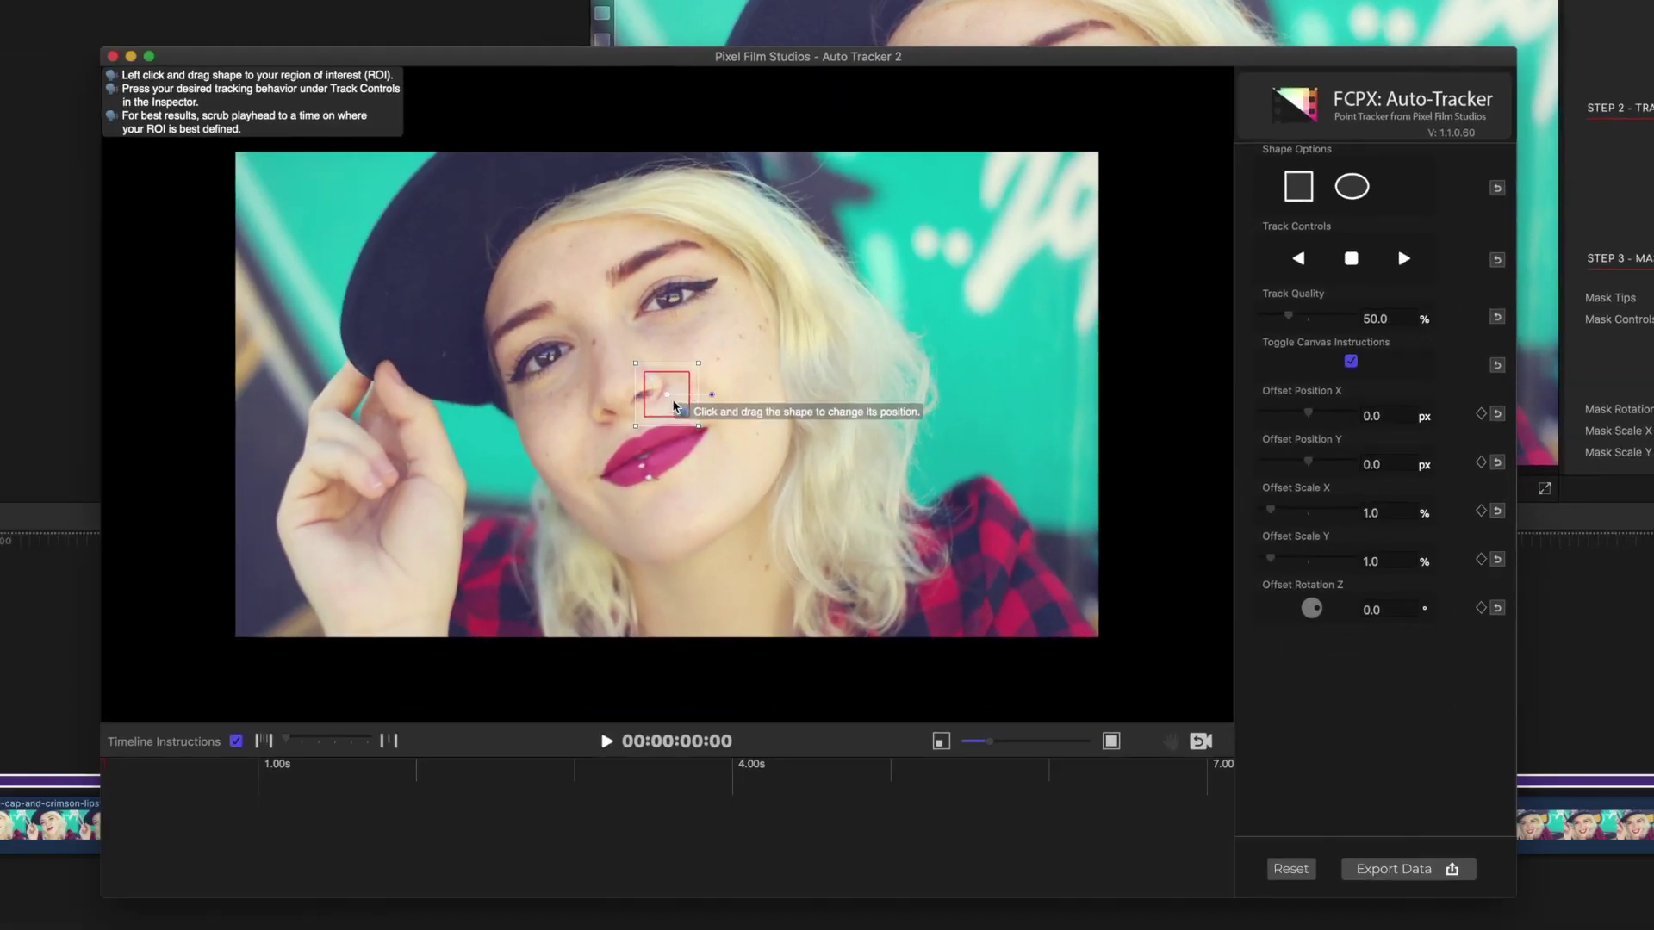
drag(670, 392, 594, 347)
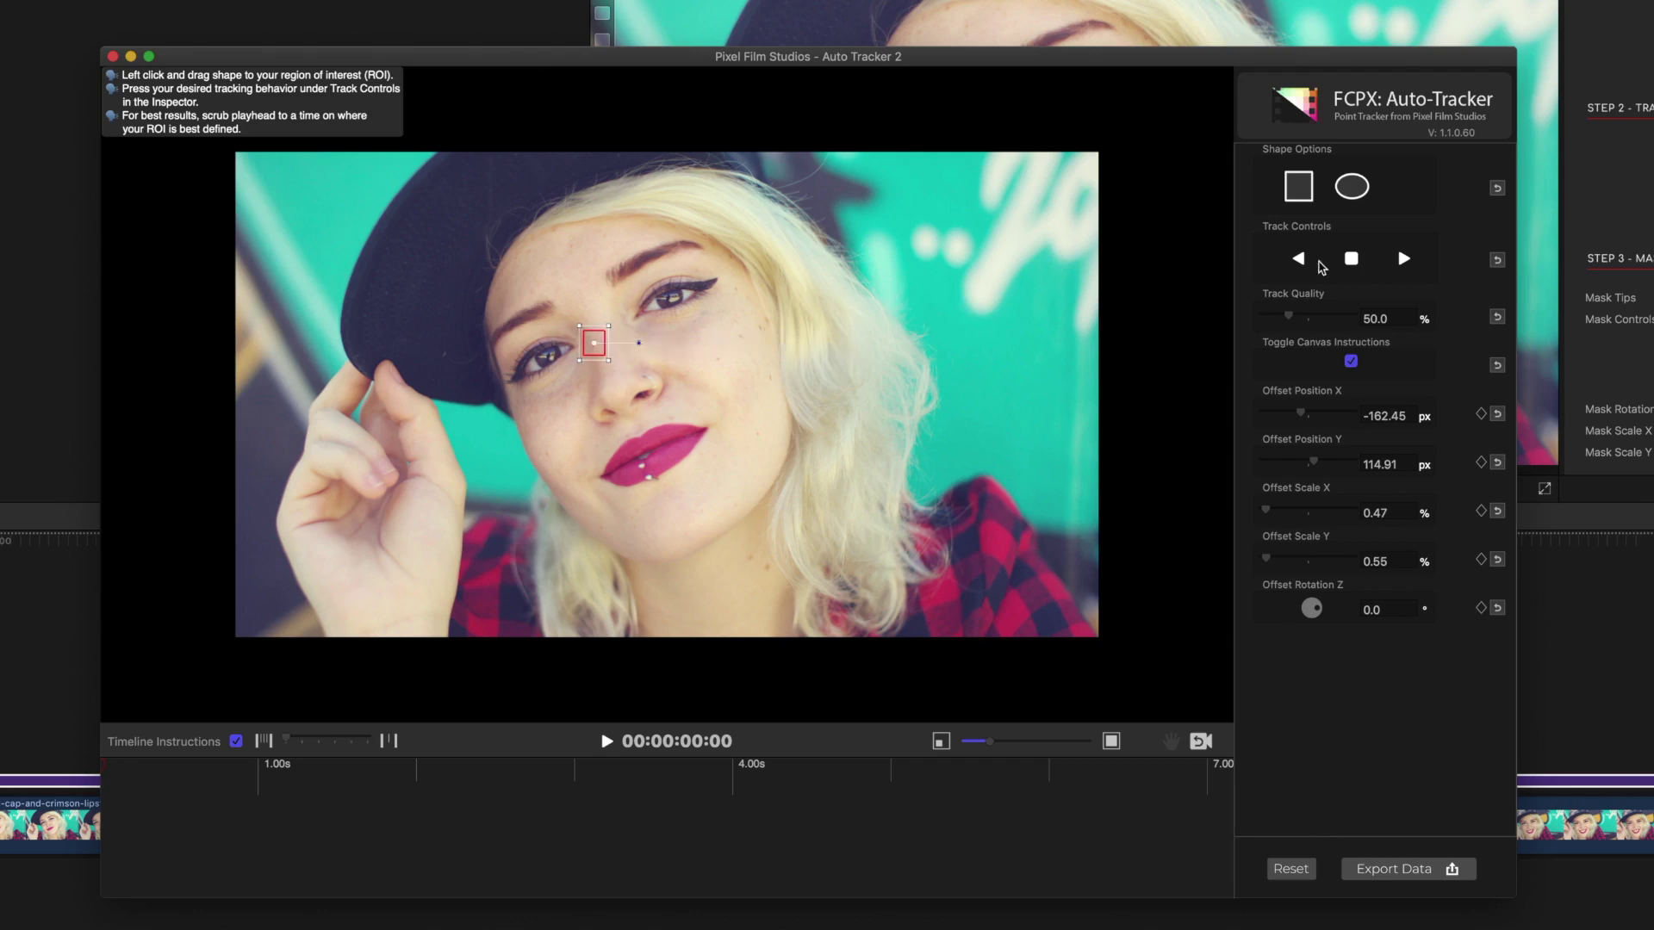
drag(1291, 319, 1396, 316)
click(1404, 259)
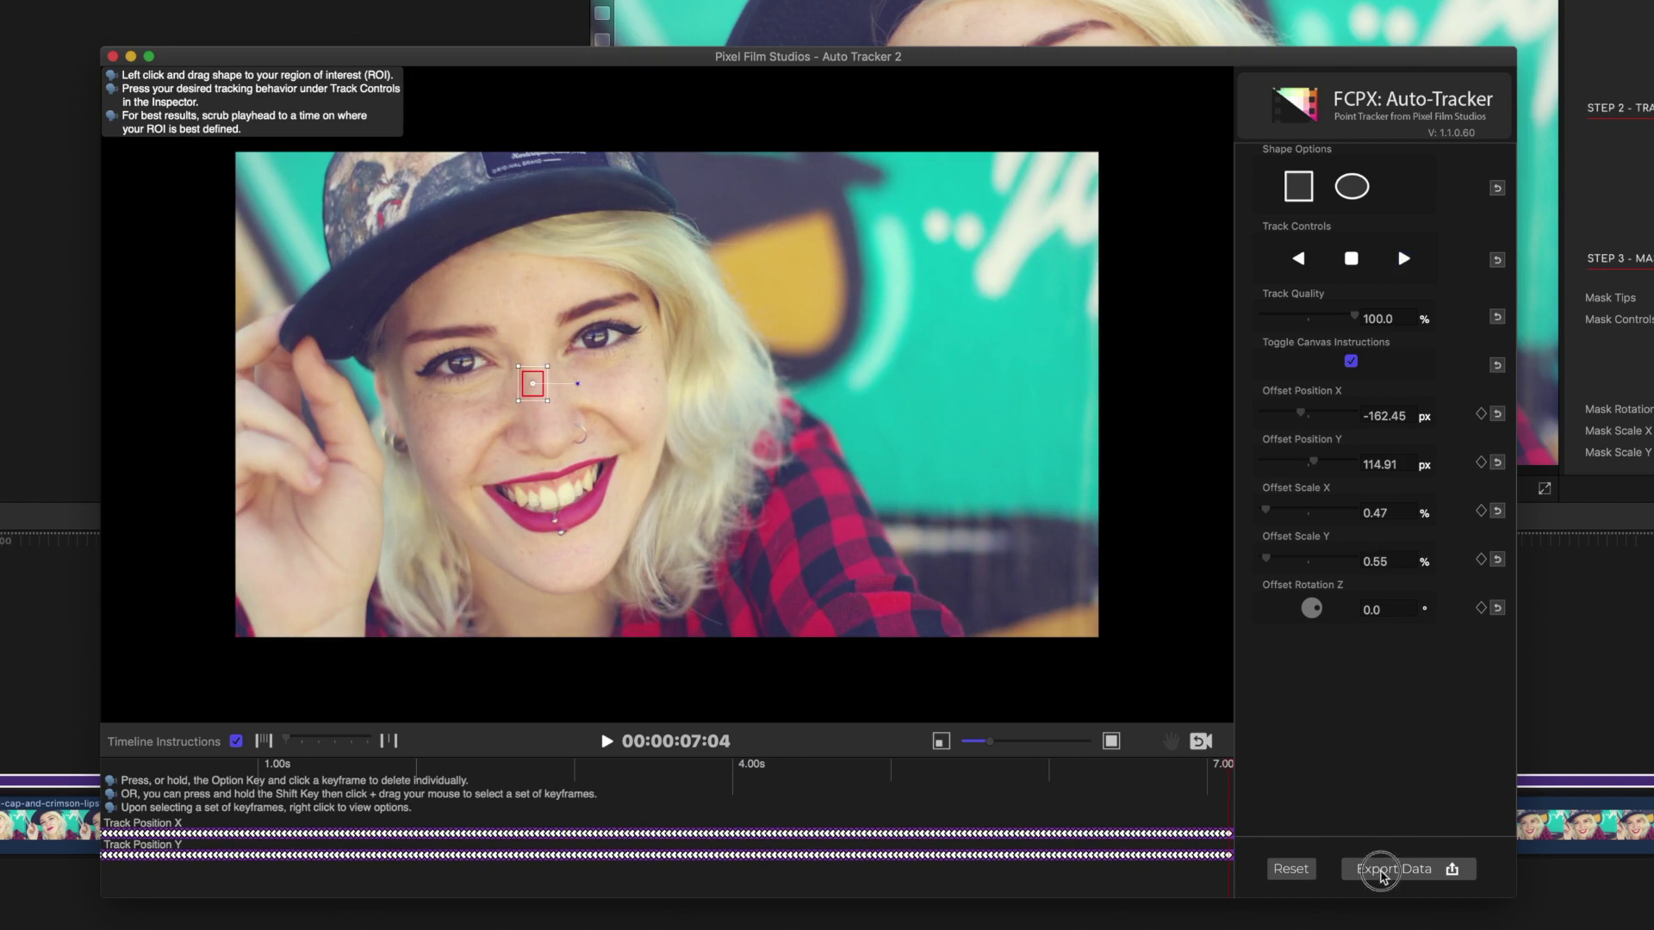
click(1381, 872)
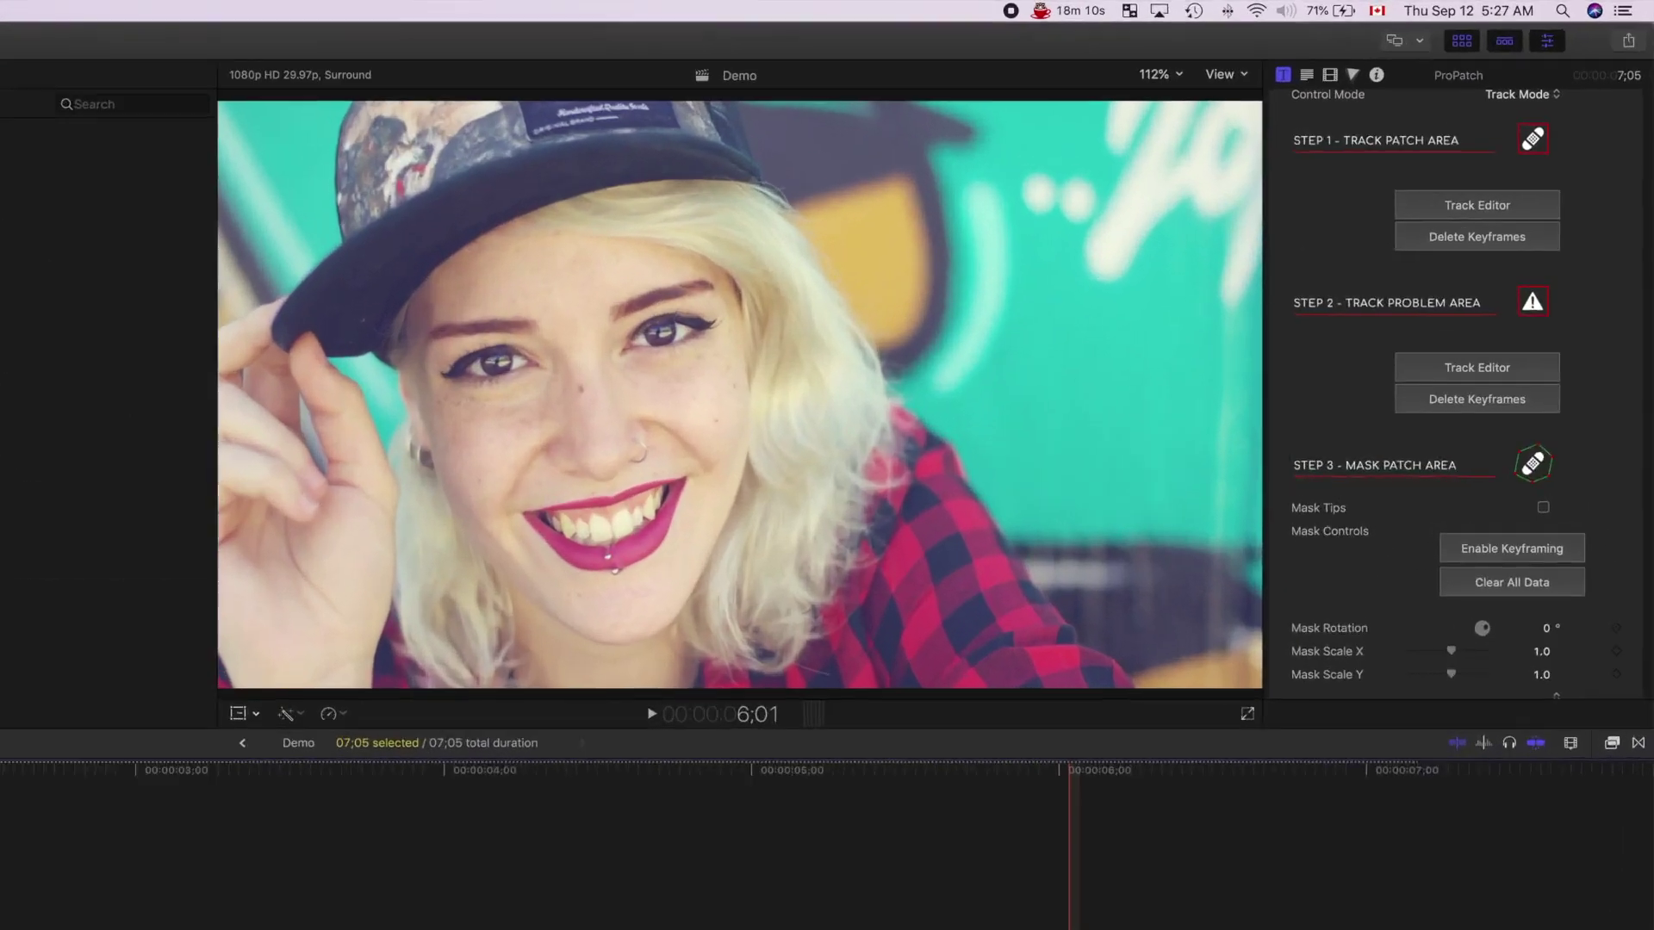
- Switch ProPatch's Control Mode to Edit Mask and magnify the viewer to 200%
key(Home)
scroll(1579, 316, up, 2)
scroll(1523, 543, up, 2)
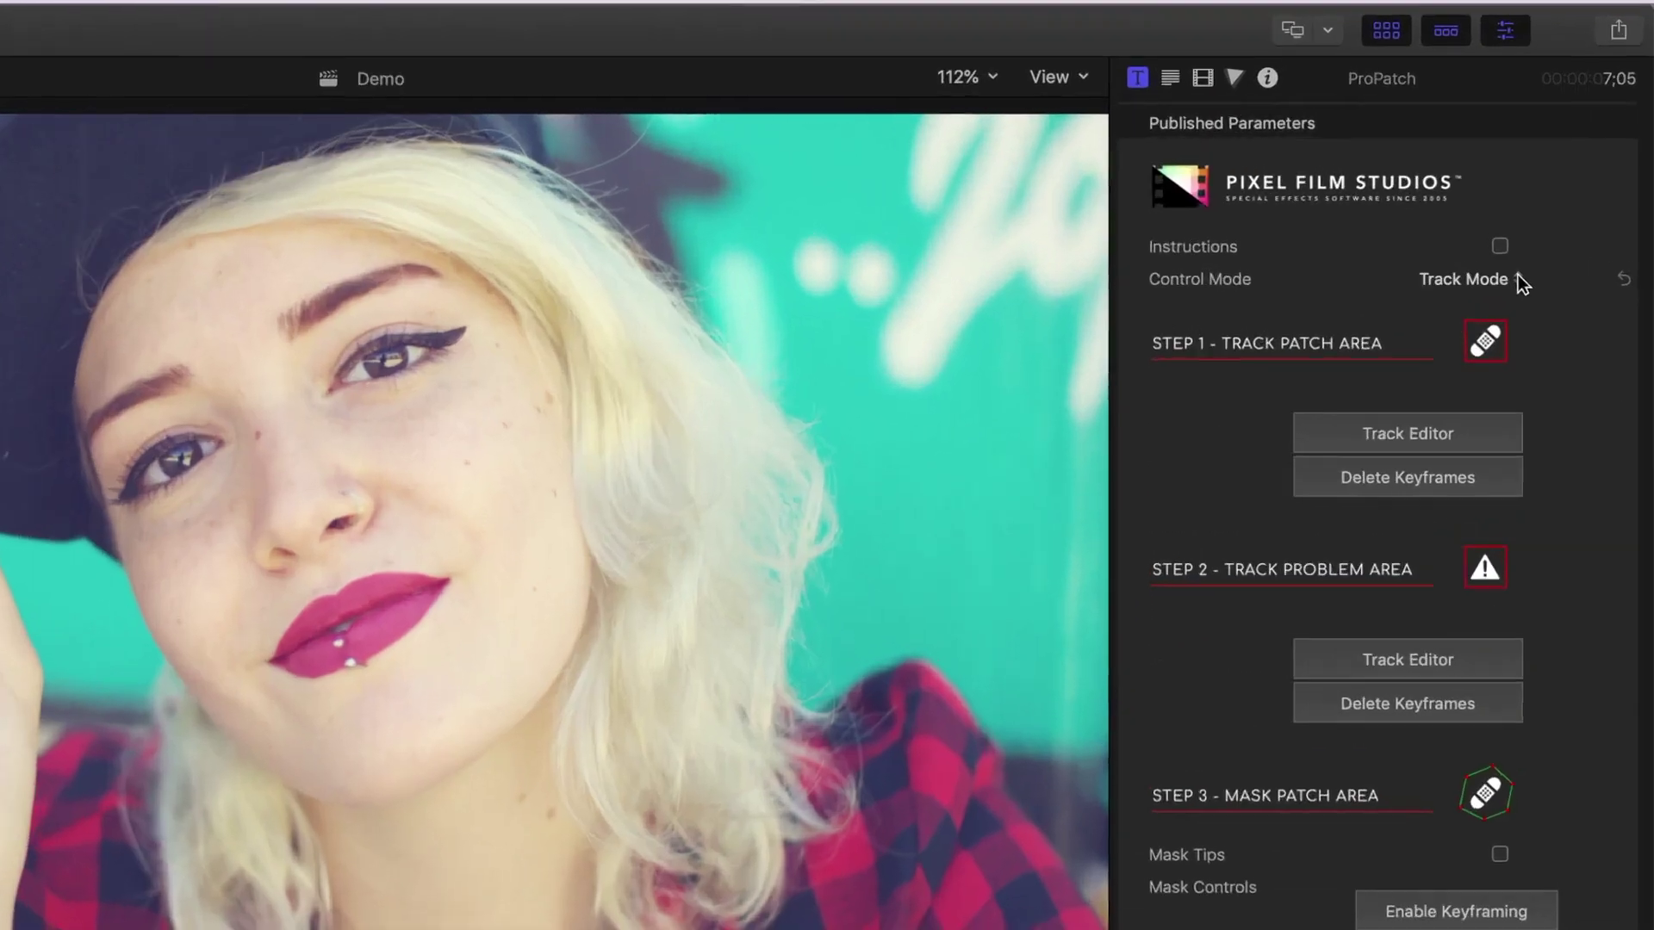
click(1540, 250)
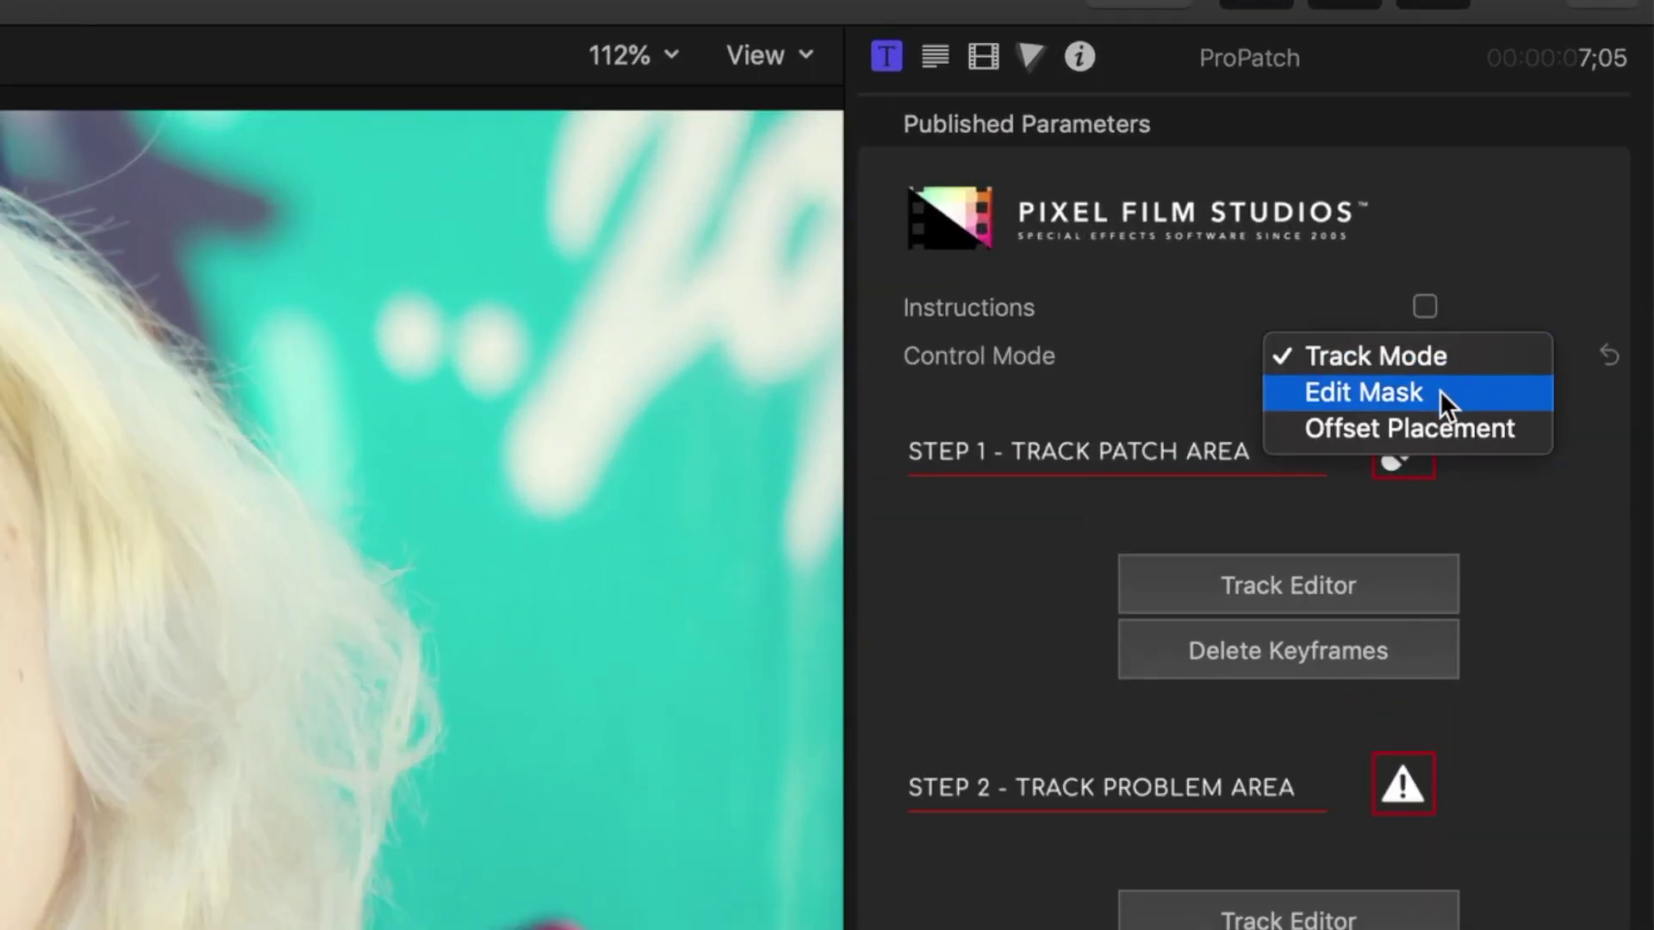
click(1440, 391)
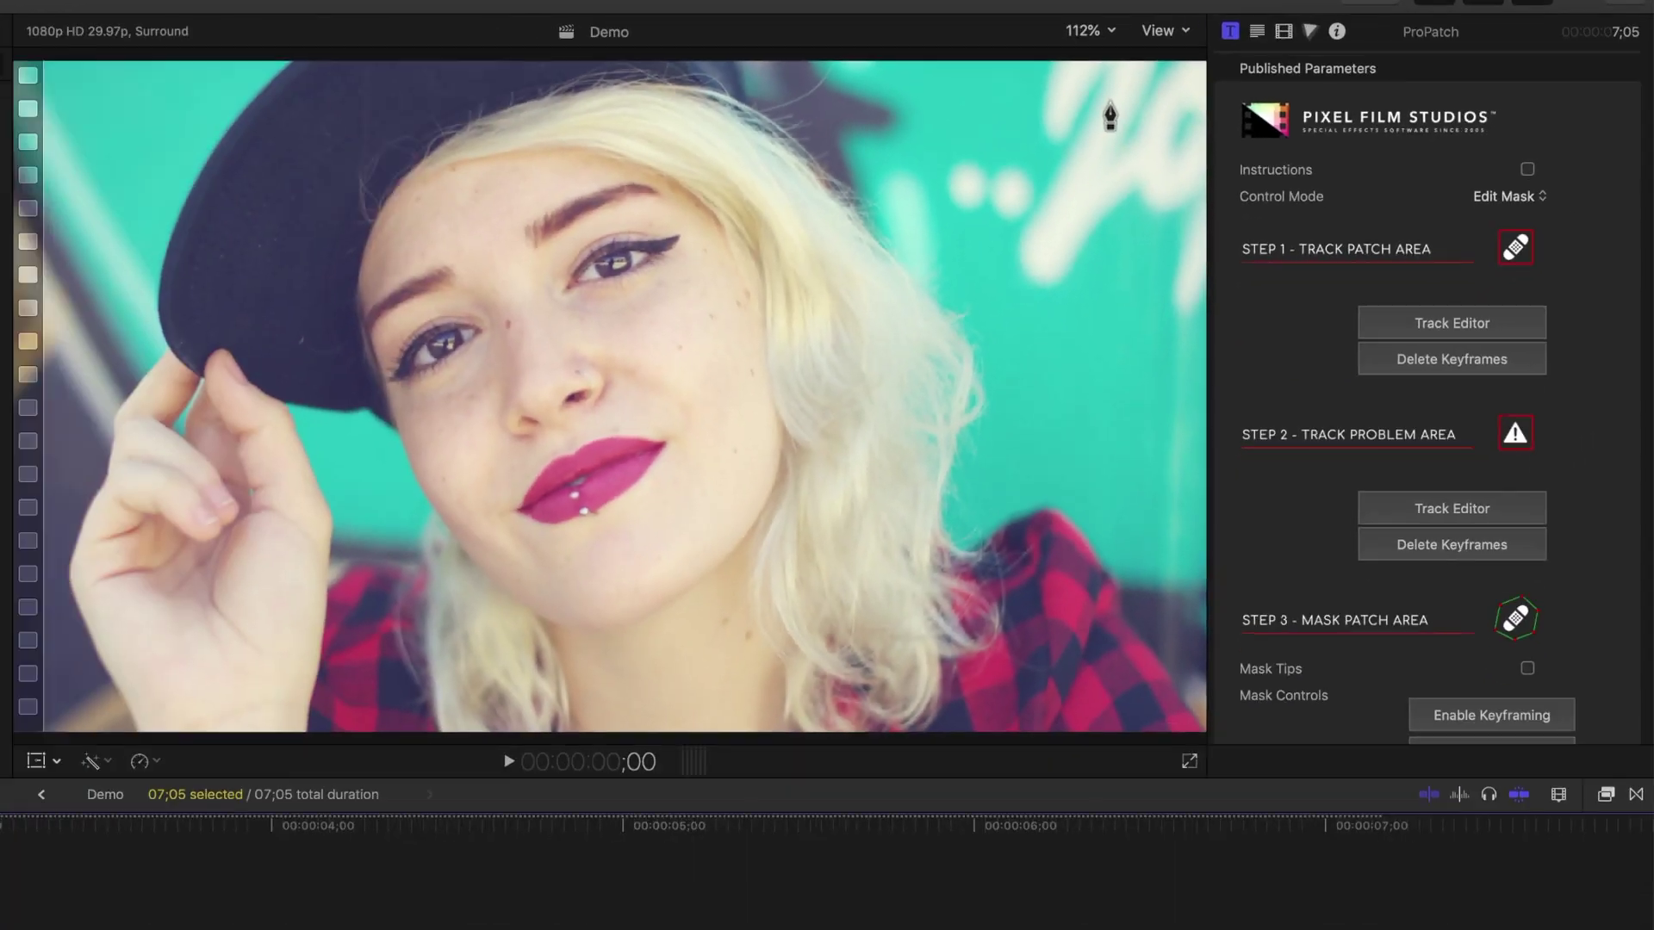
click(1117, 32)
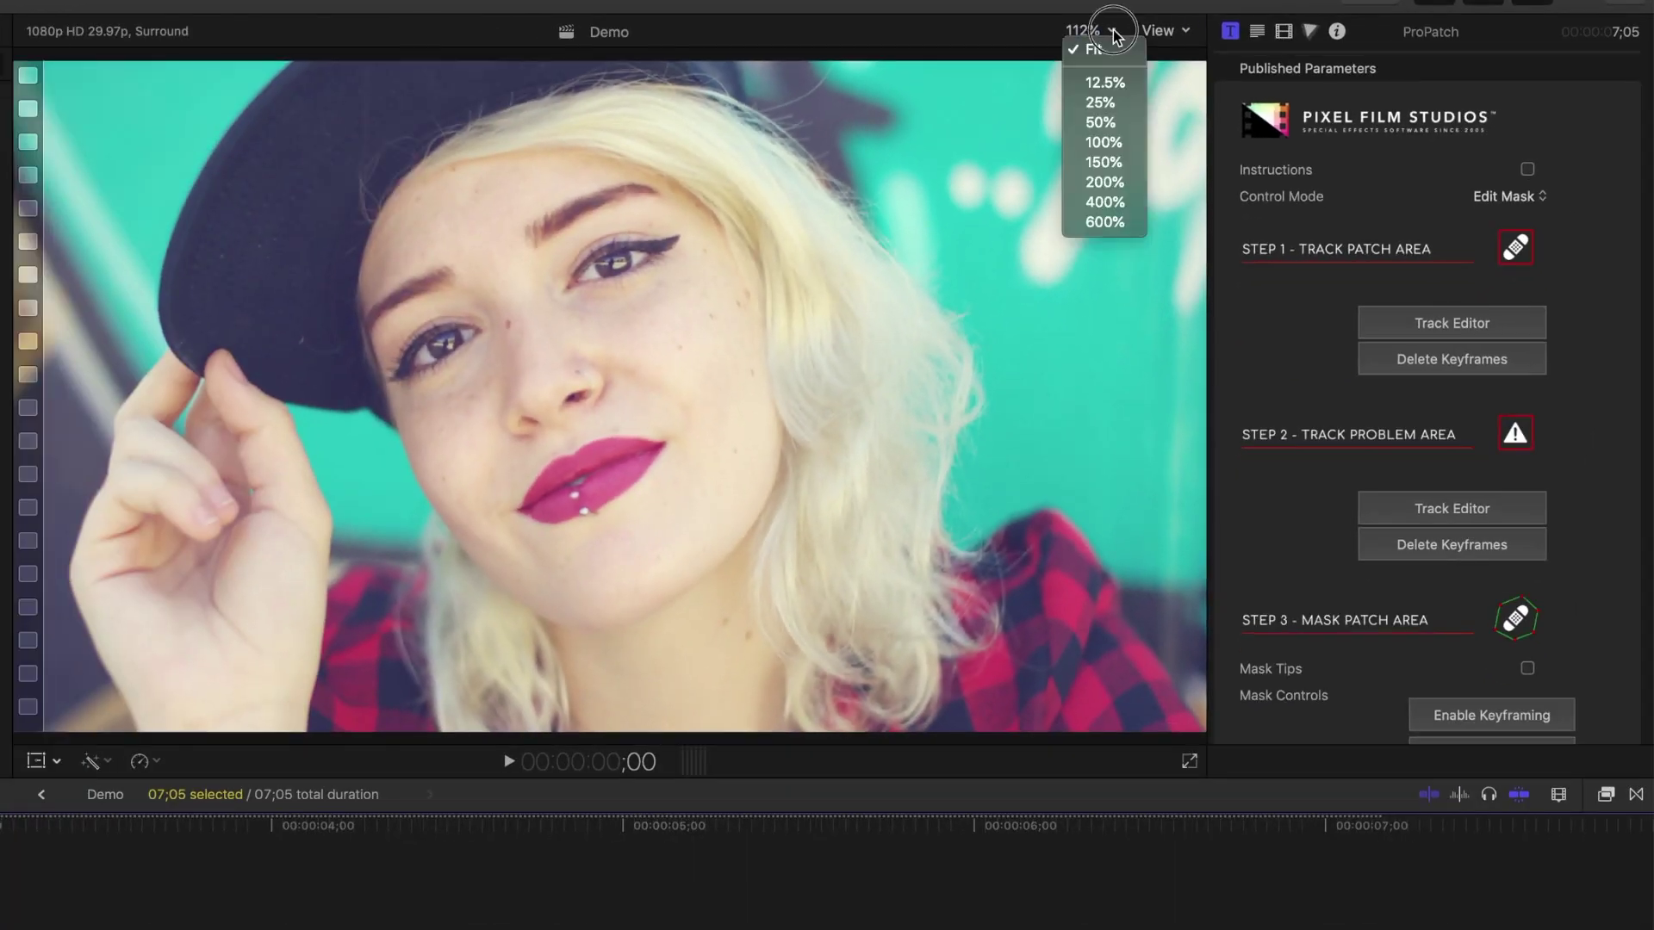
click(1117, 193)
- Draw a closed polygon mask over the birthmark beside the nose
scroll(873, 478, up, 5)
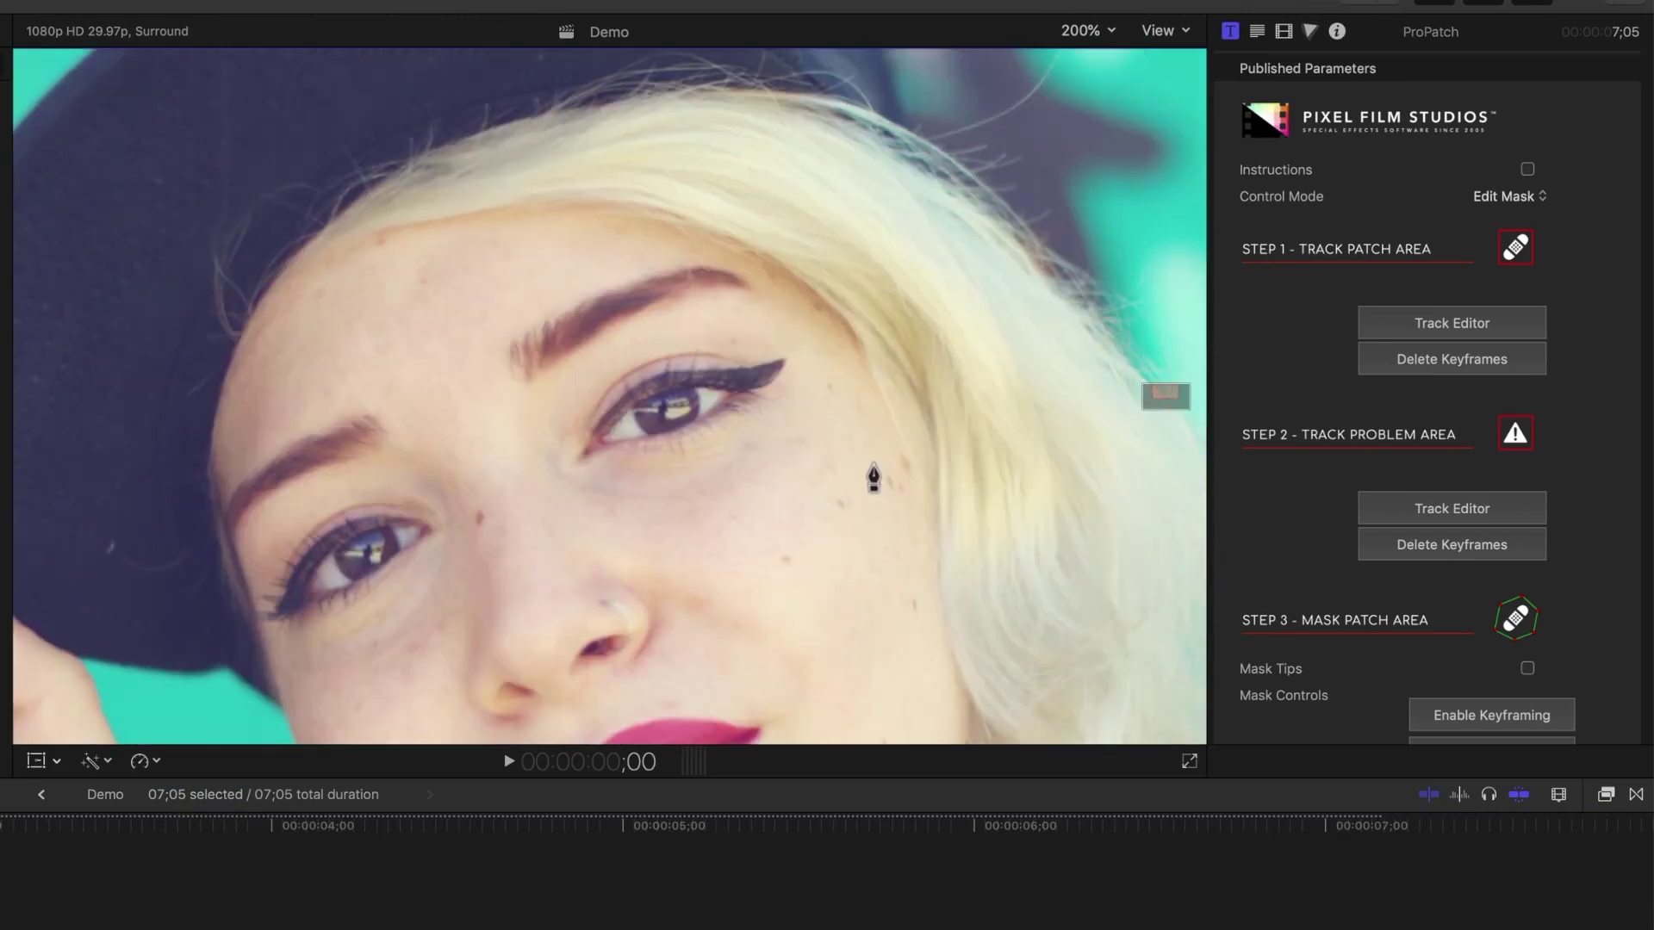
click(456, 572)
click(510, 598)
click(457, 572)
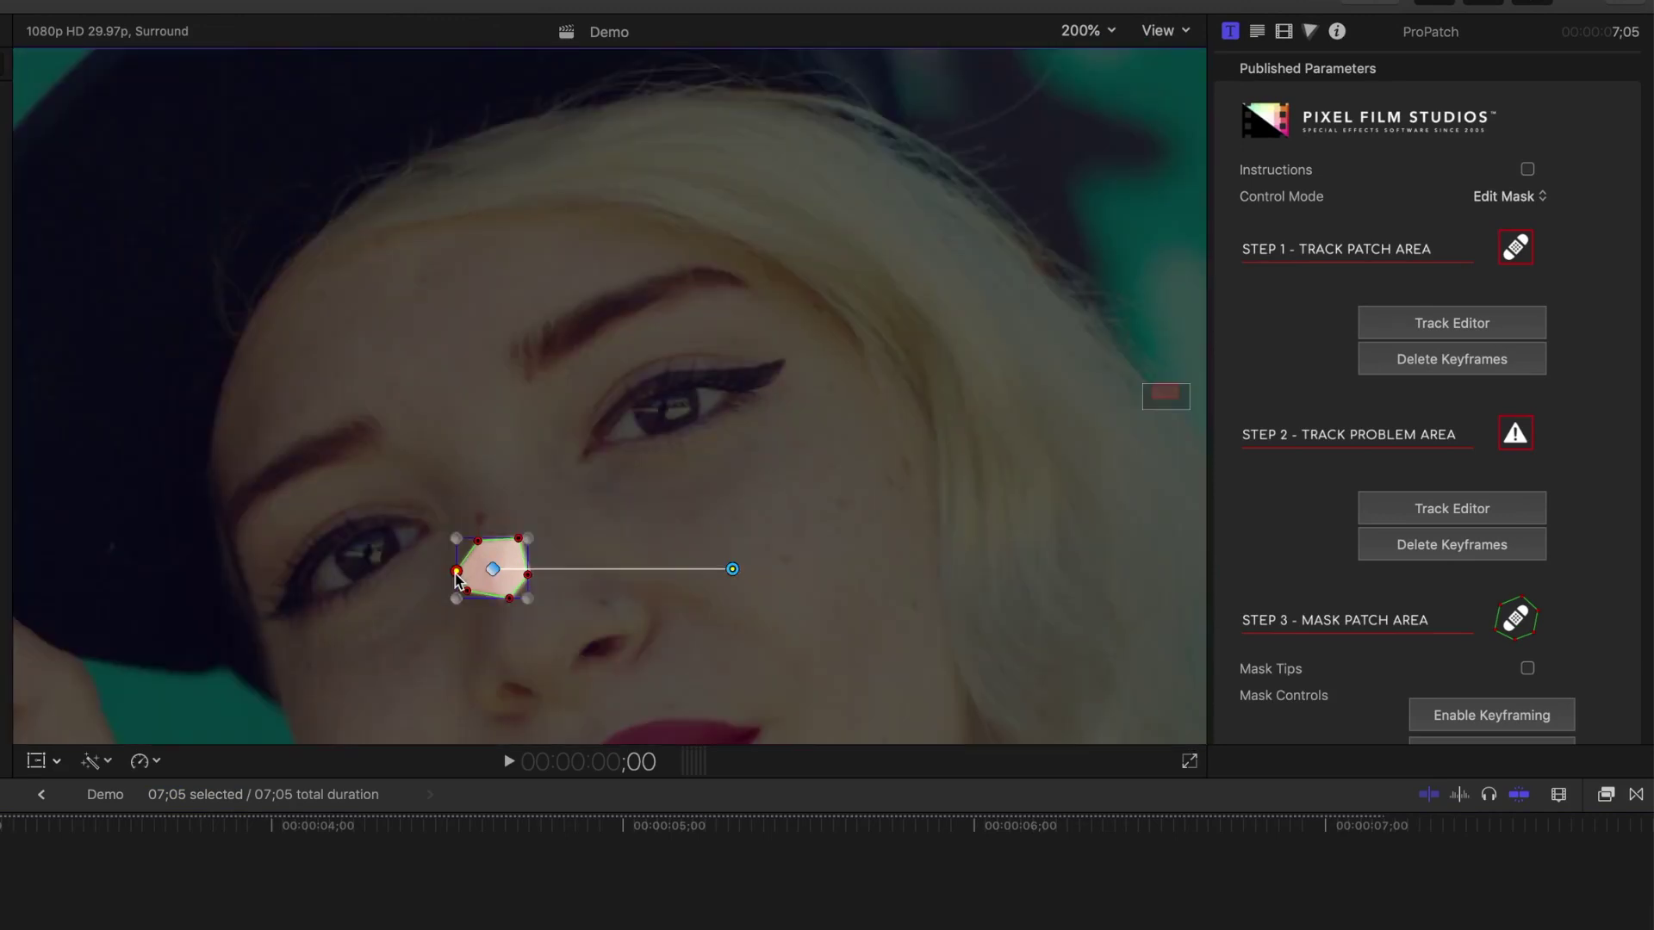
scroll(1509, 327, down, 5)
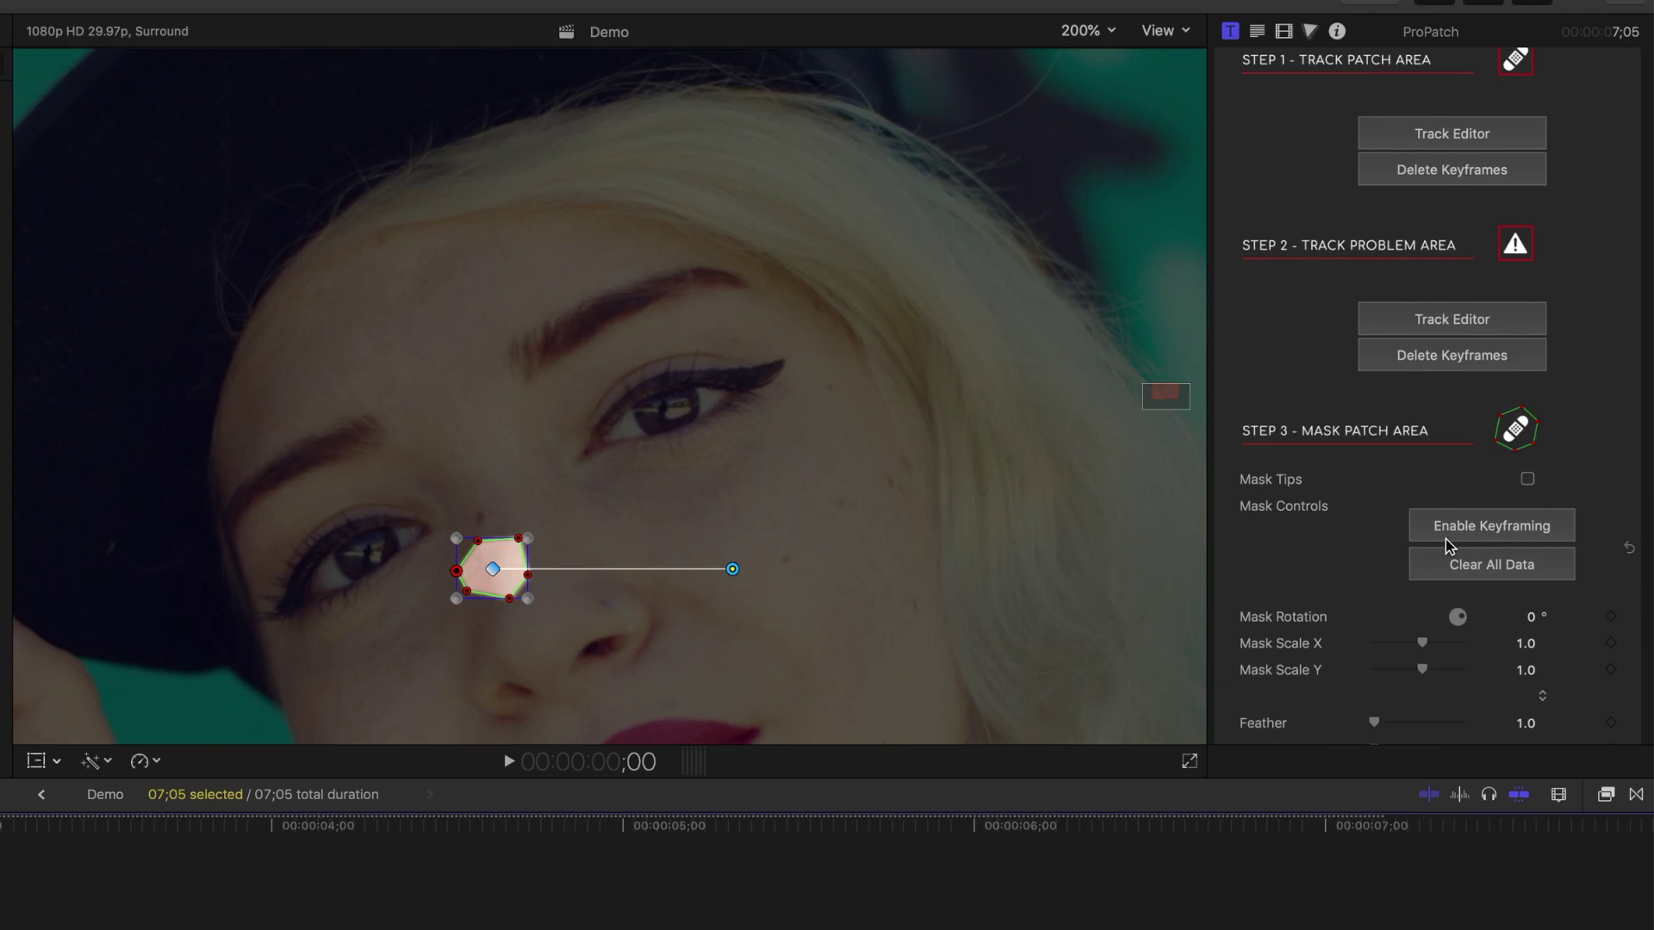
scroll(1447, 545, up, 5)
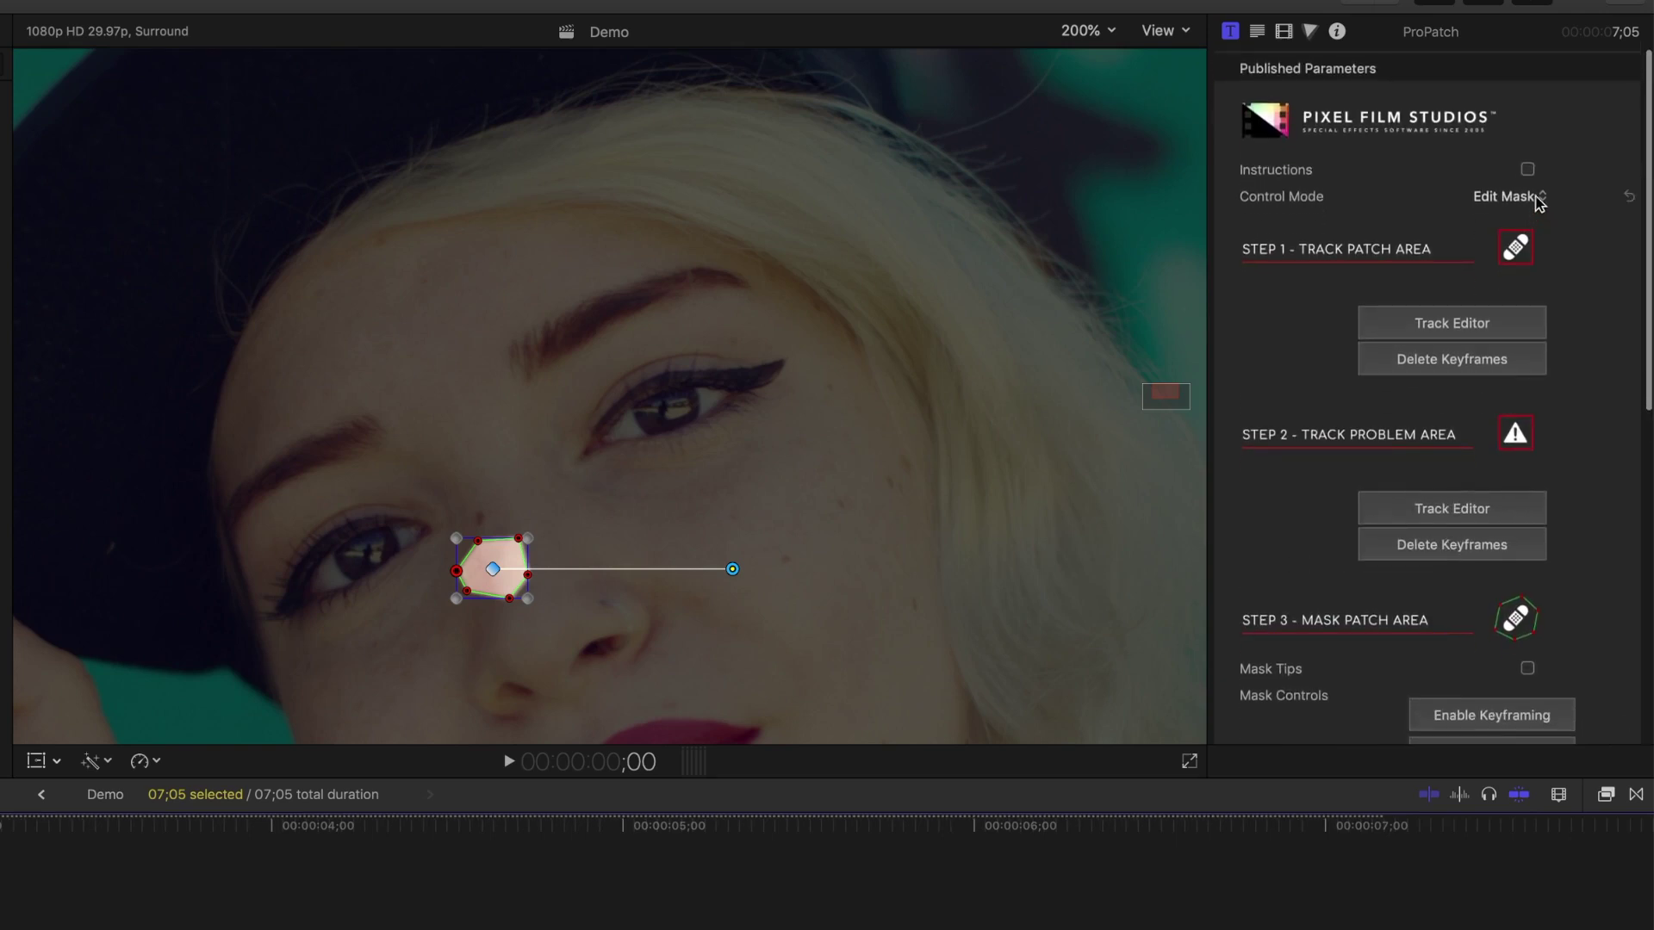
- Set Control Mode to Offset Placement, nudge the patch source up-left, and fit the viewer
click(1536, 196)
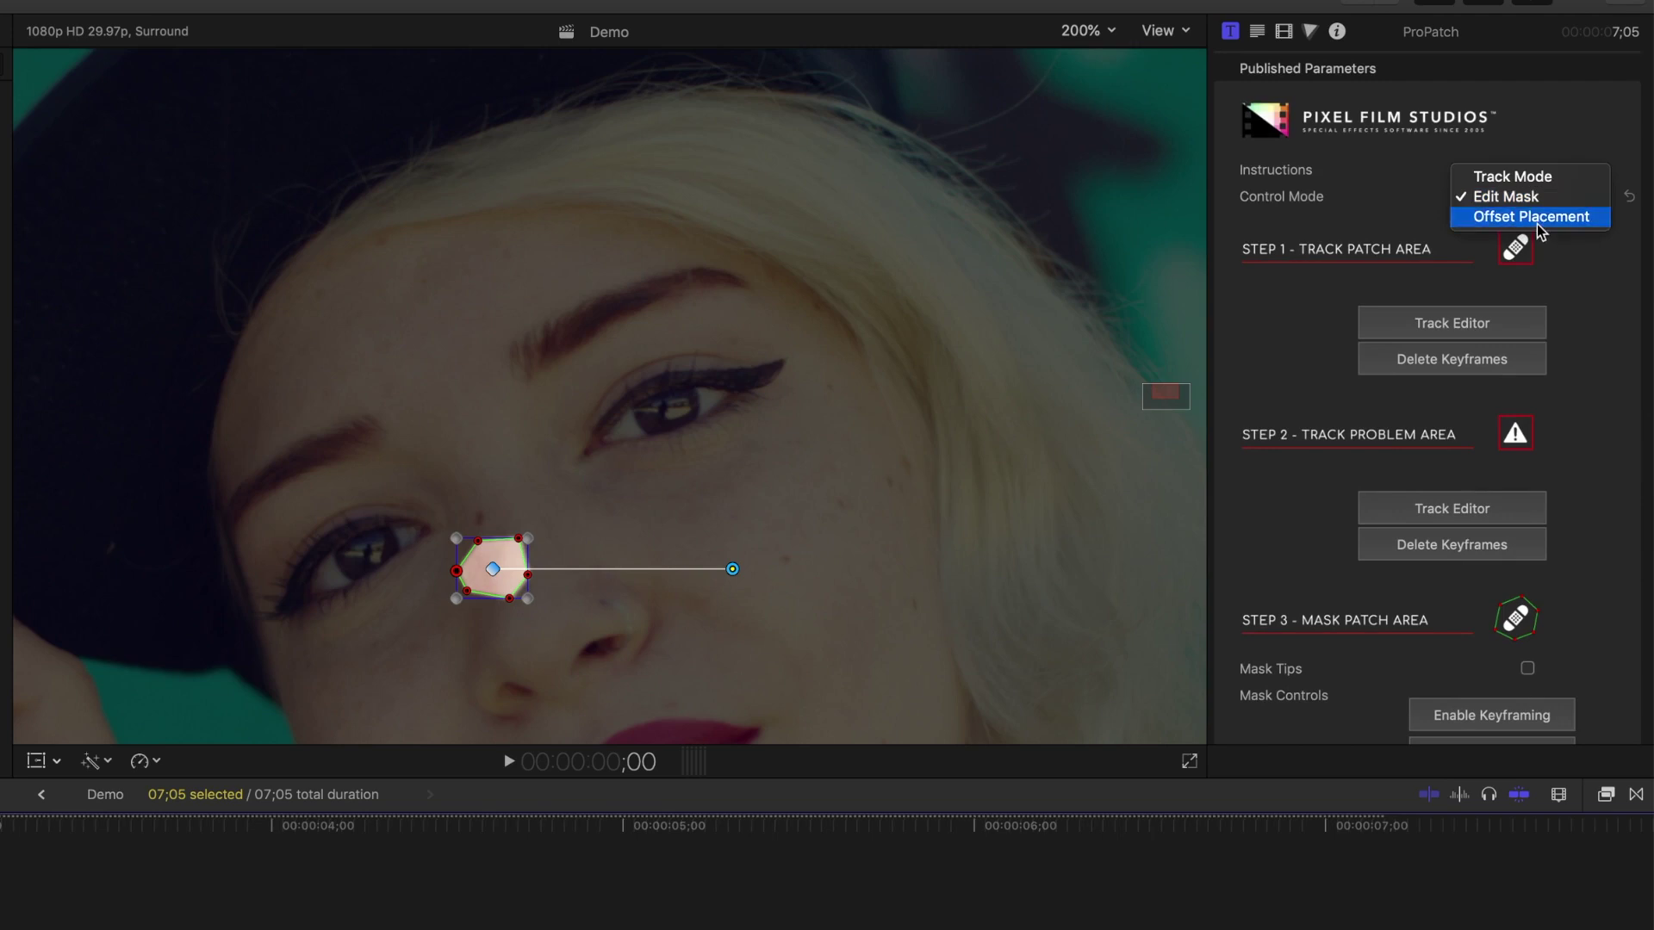
click(1539, 219)
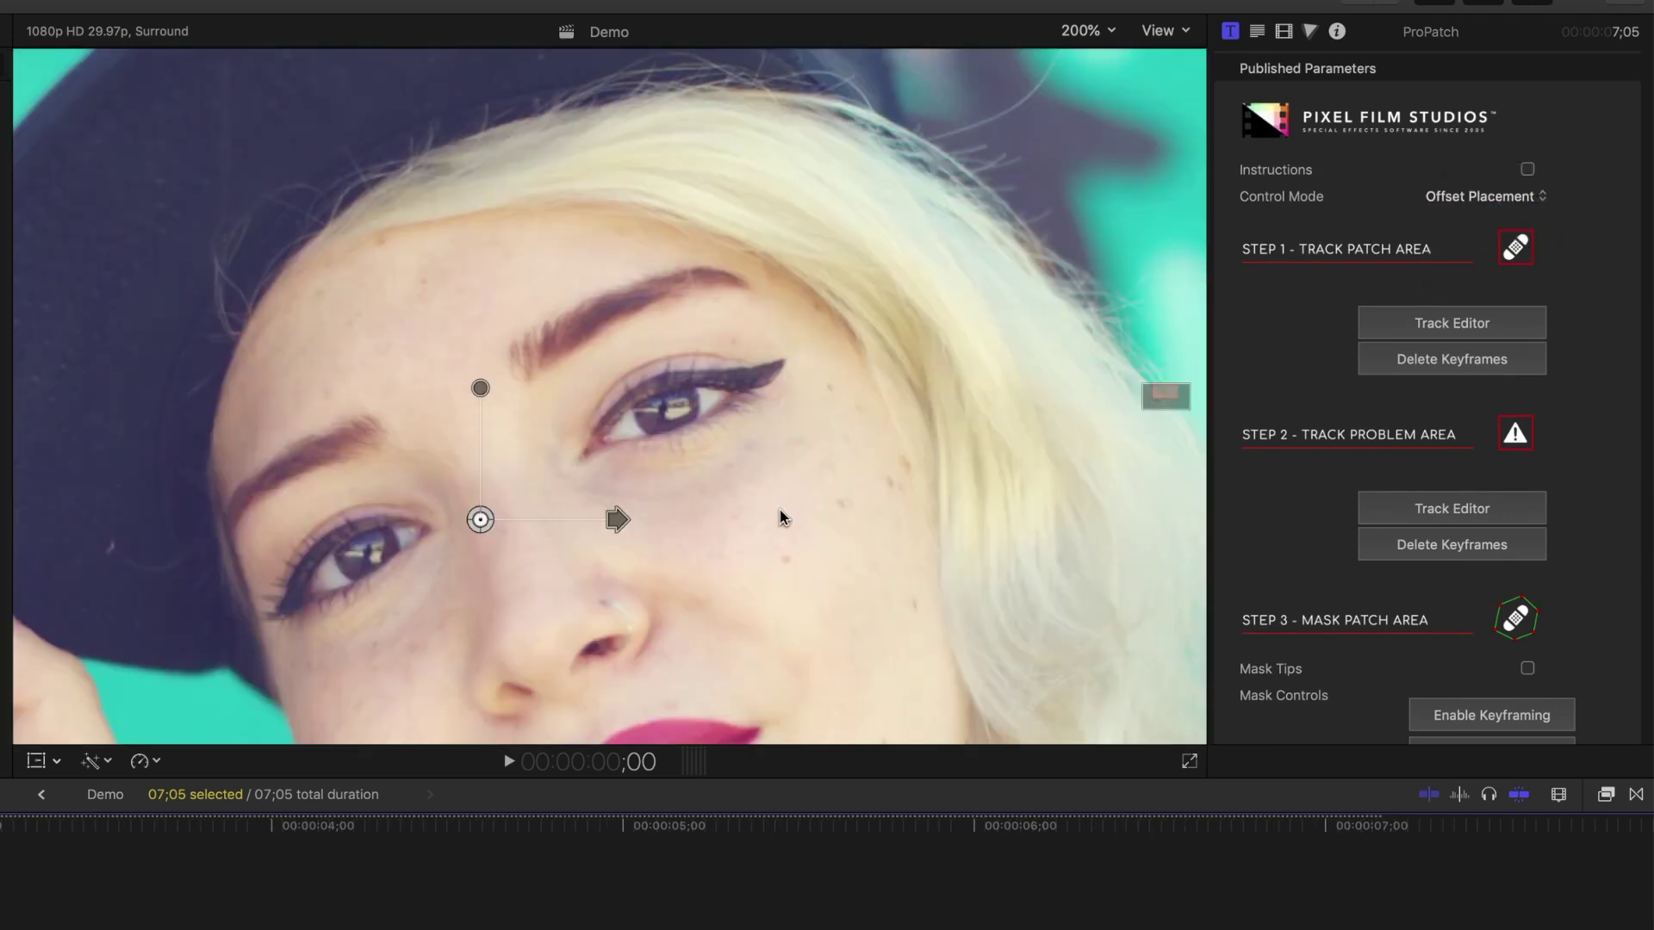
drag(480, 520, 476, 483)
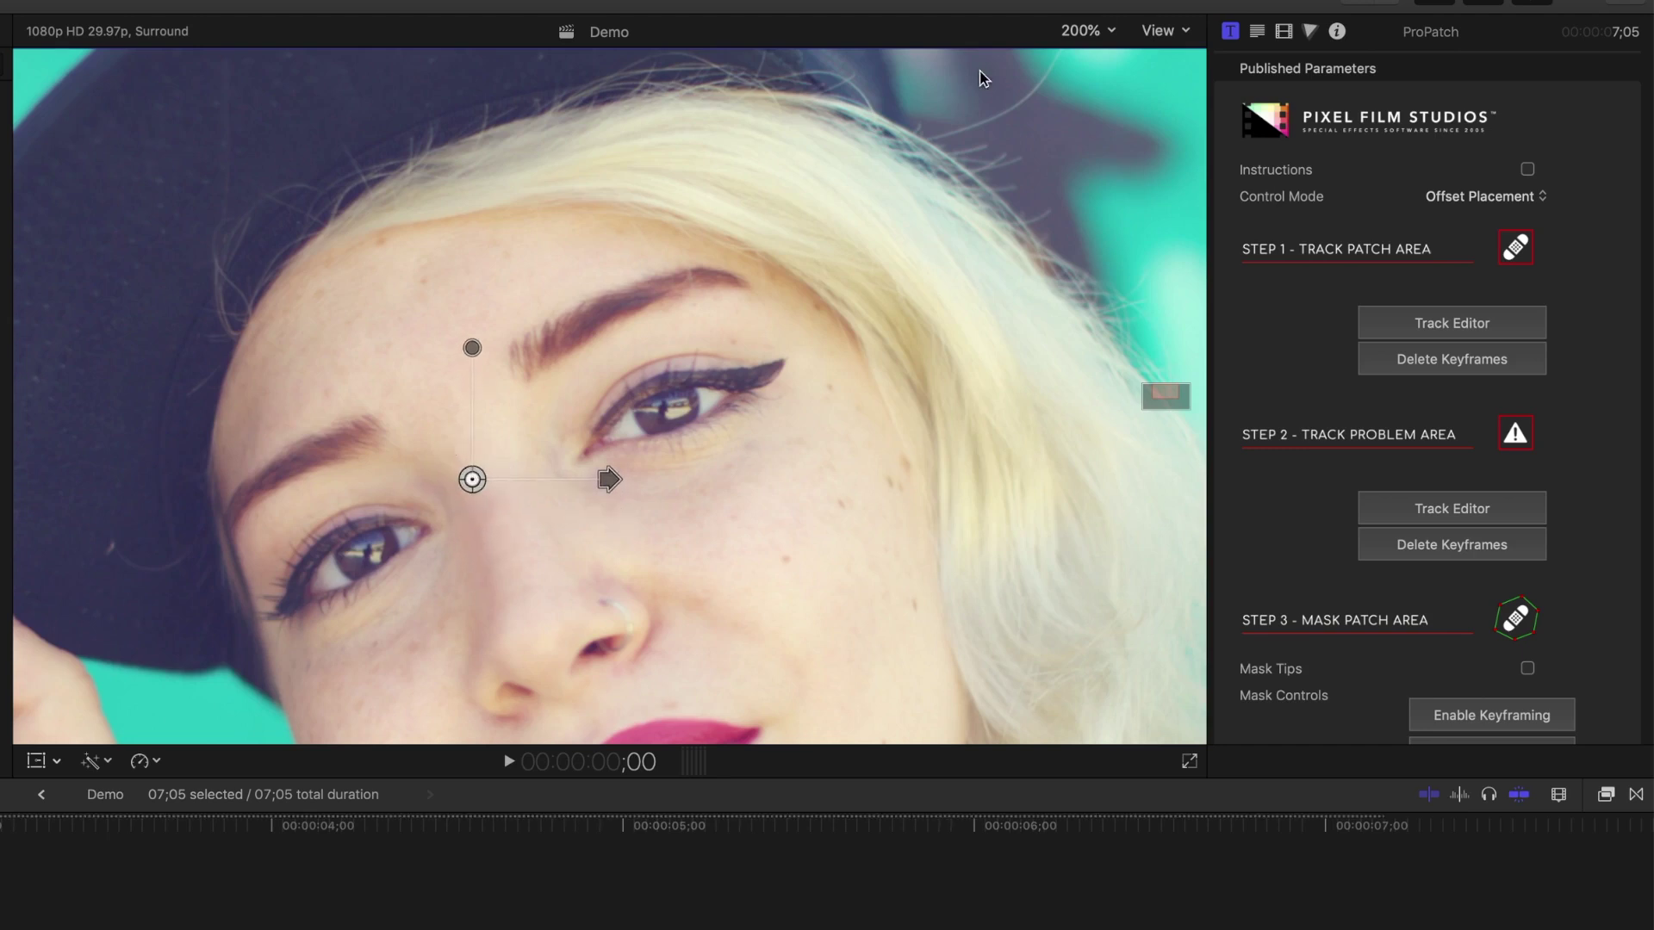
click(1087, 30)
click(1105, 55)
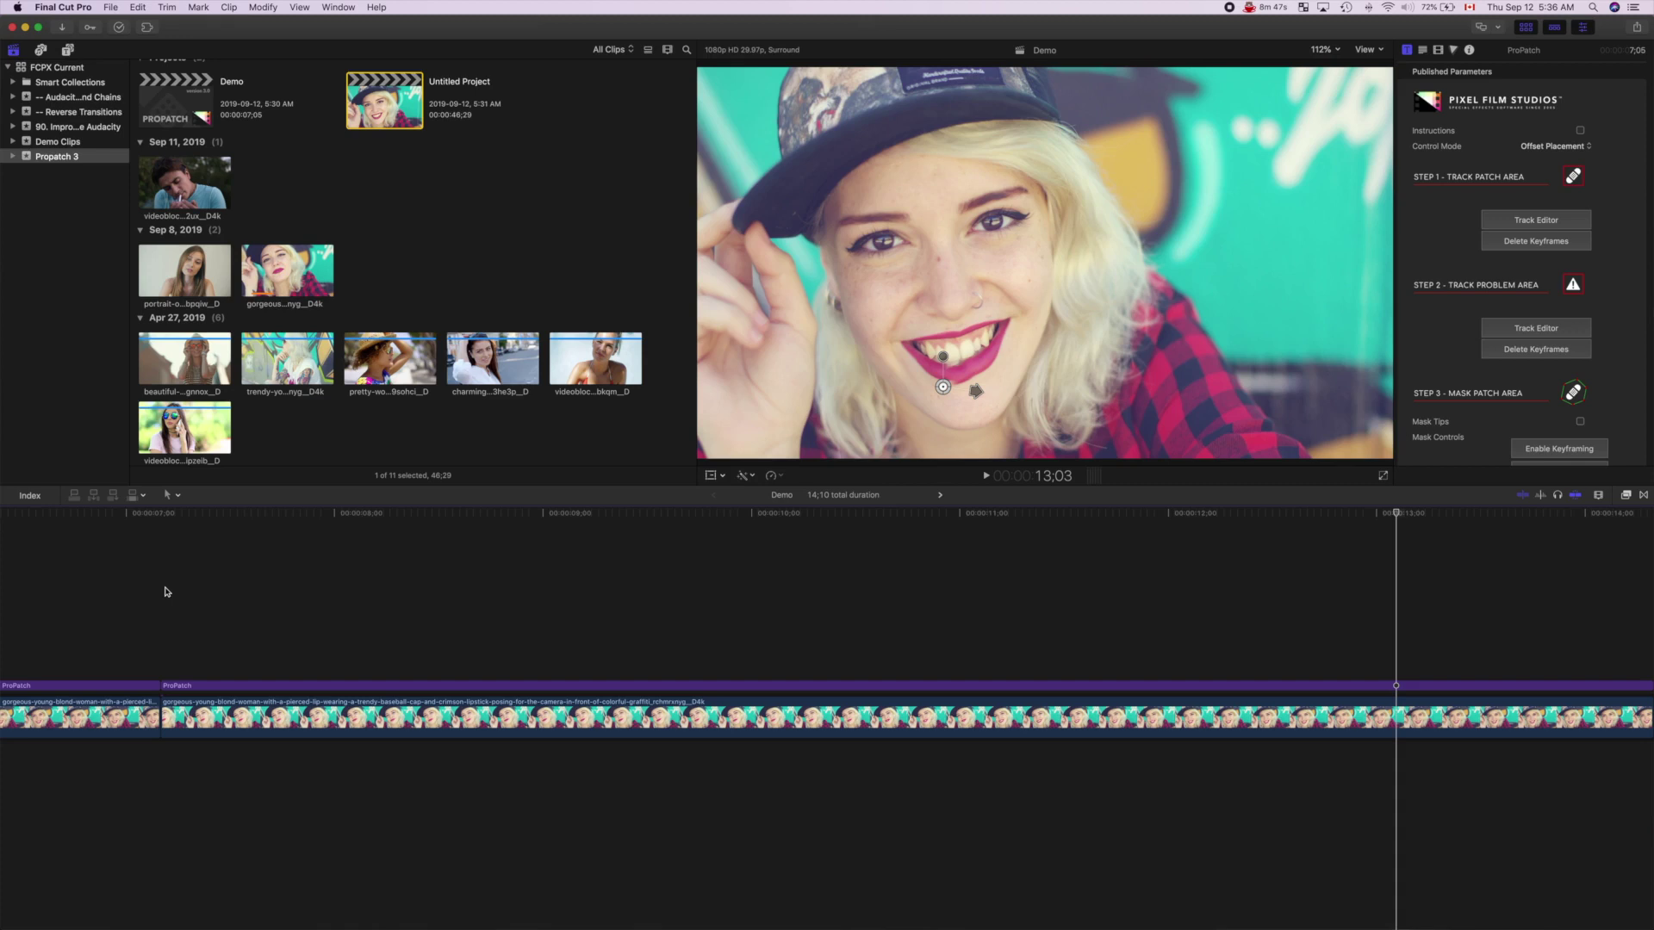
- Add keyframes for Offset Position and Offset Angle at frame 9;09
click(1189, 526)
click(1318, 535)
click(1059, 565)
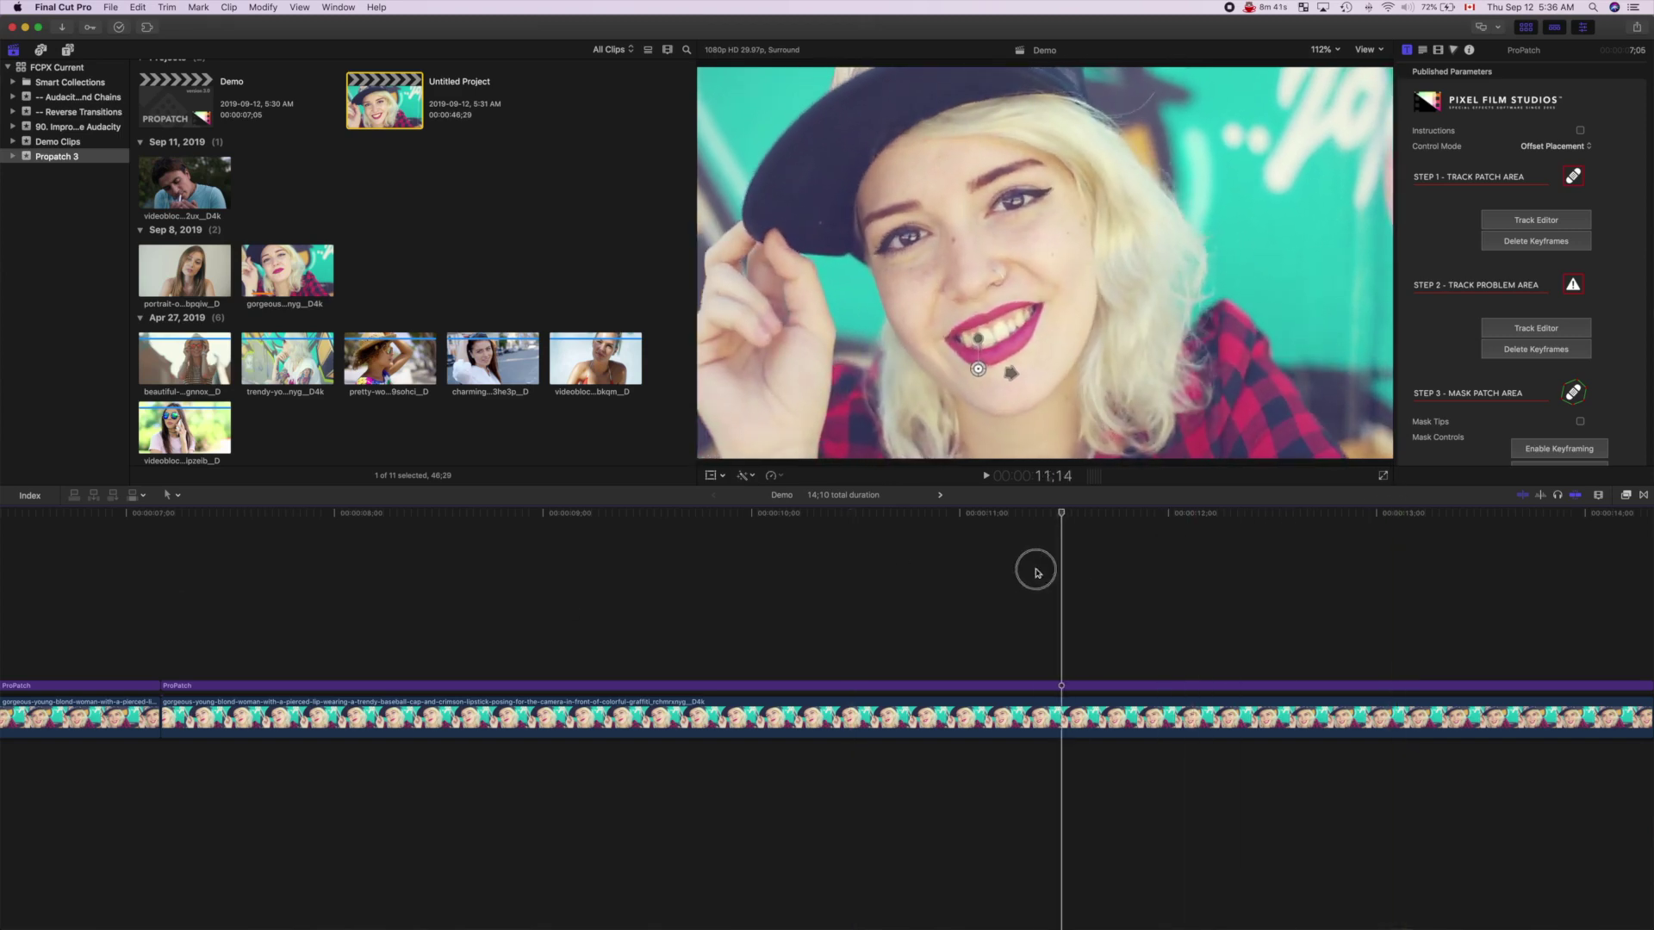
click(977, 579)
click(738, 551)
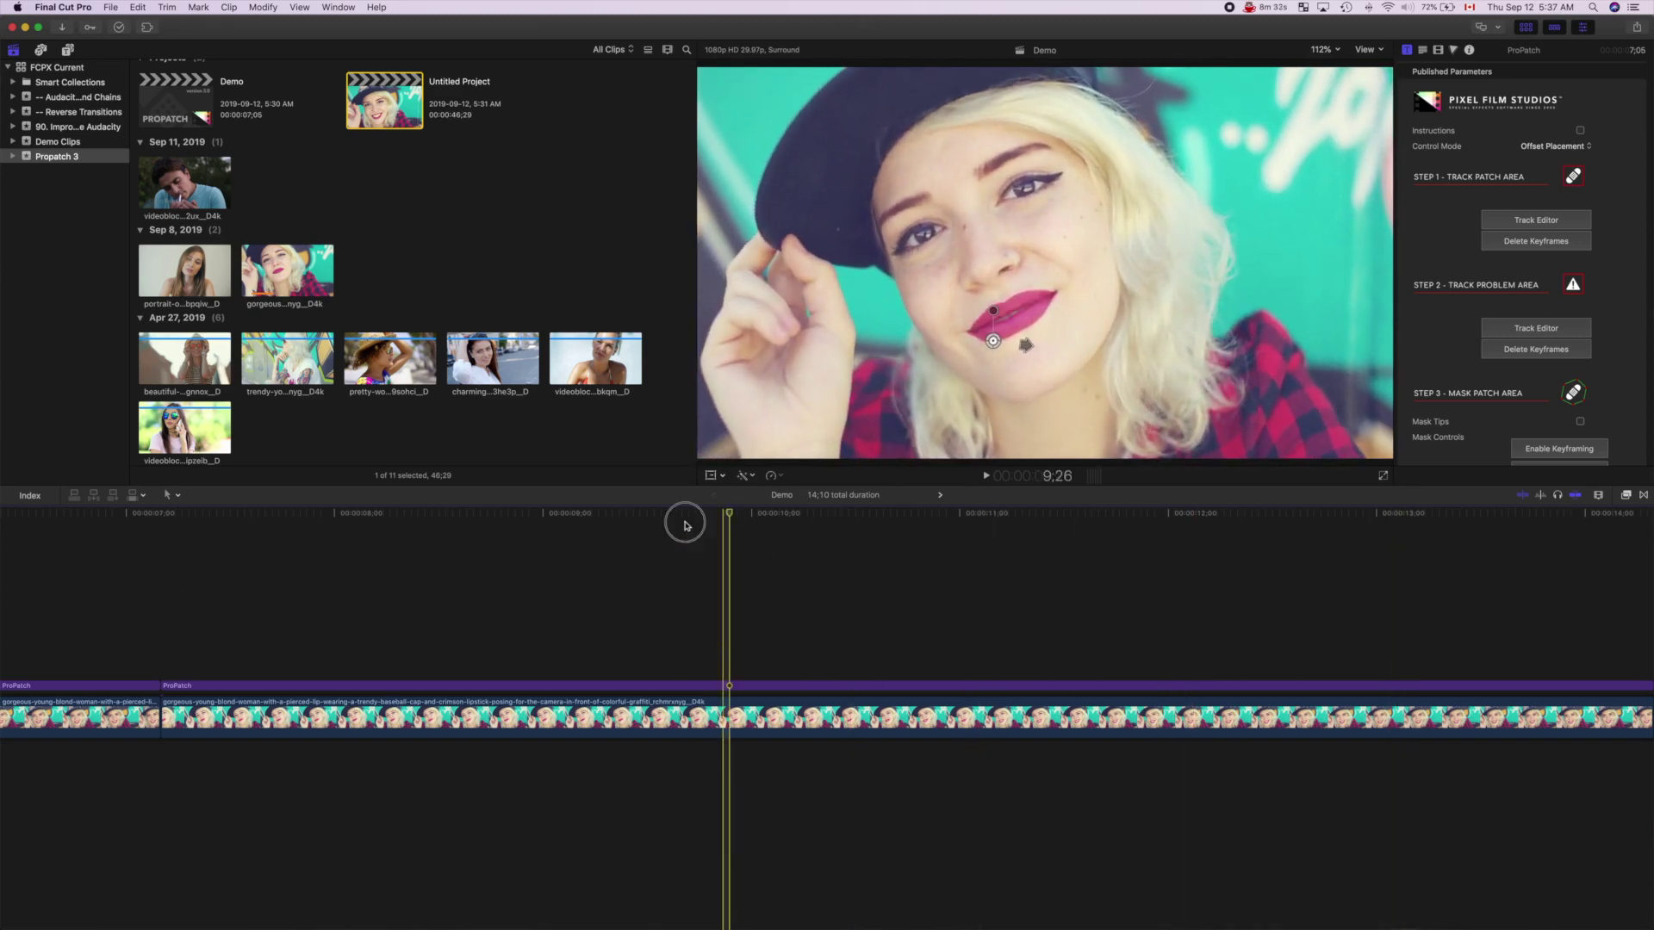
click(610, 538)
scroll(1622, 263, down, 8)
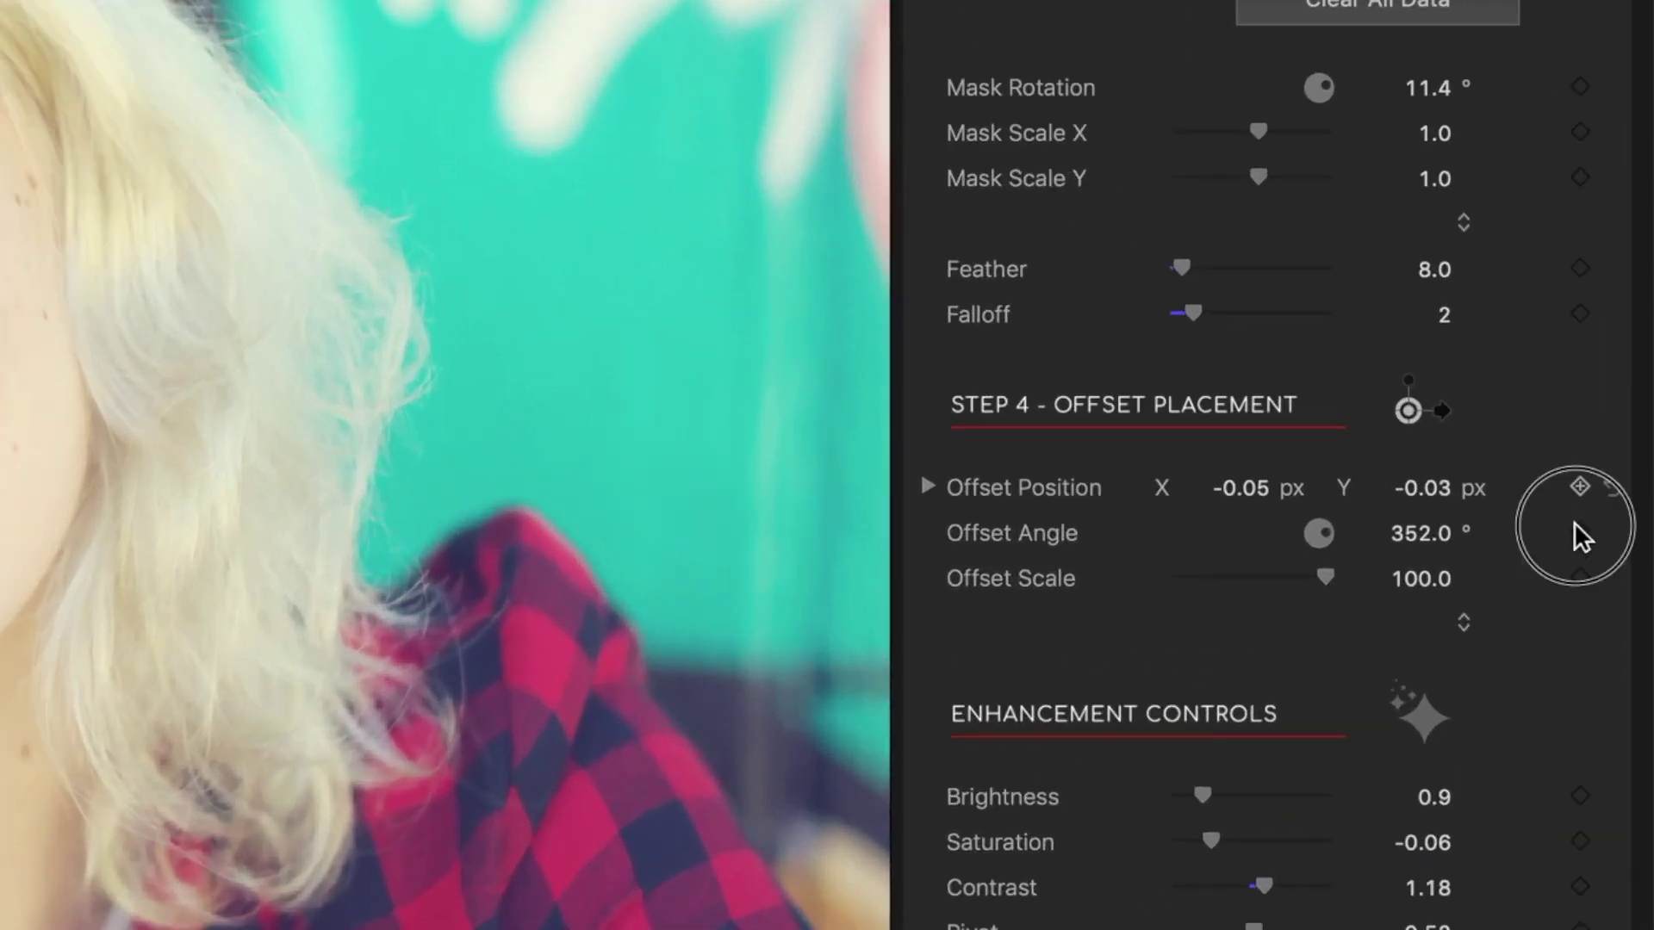
click(1609, 549)
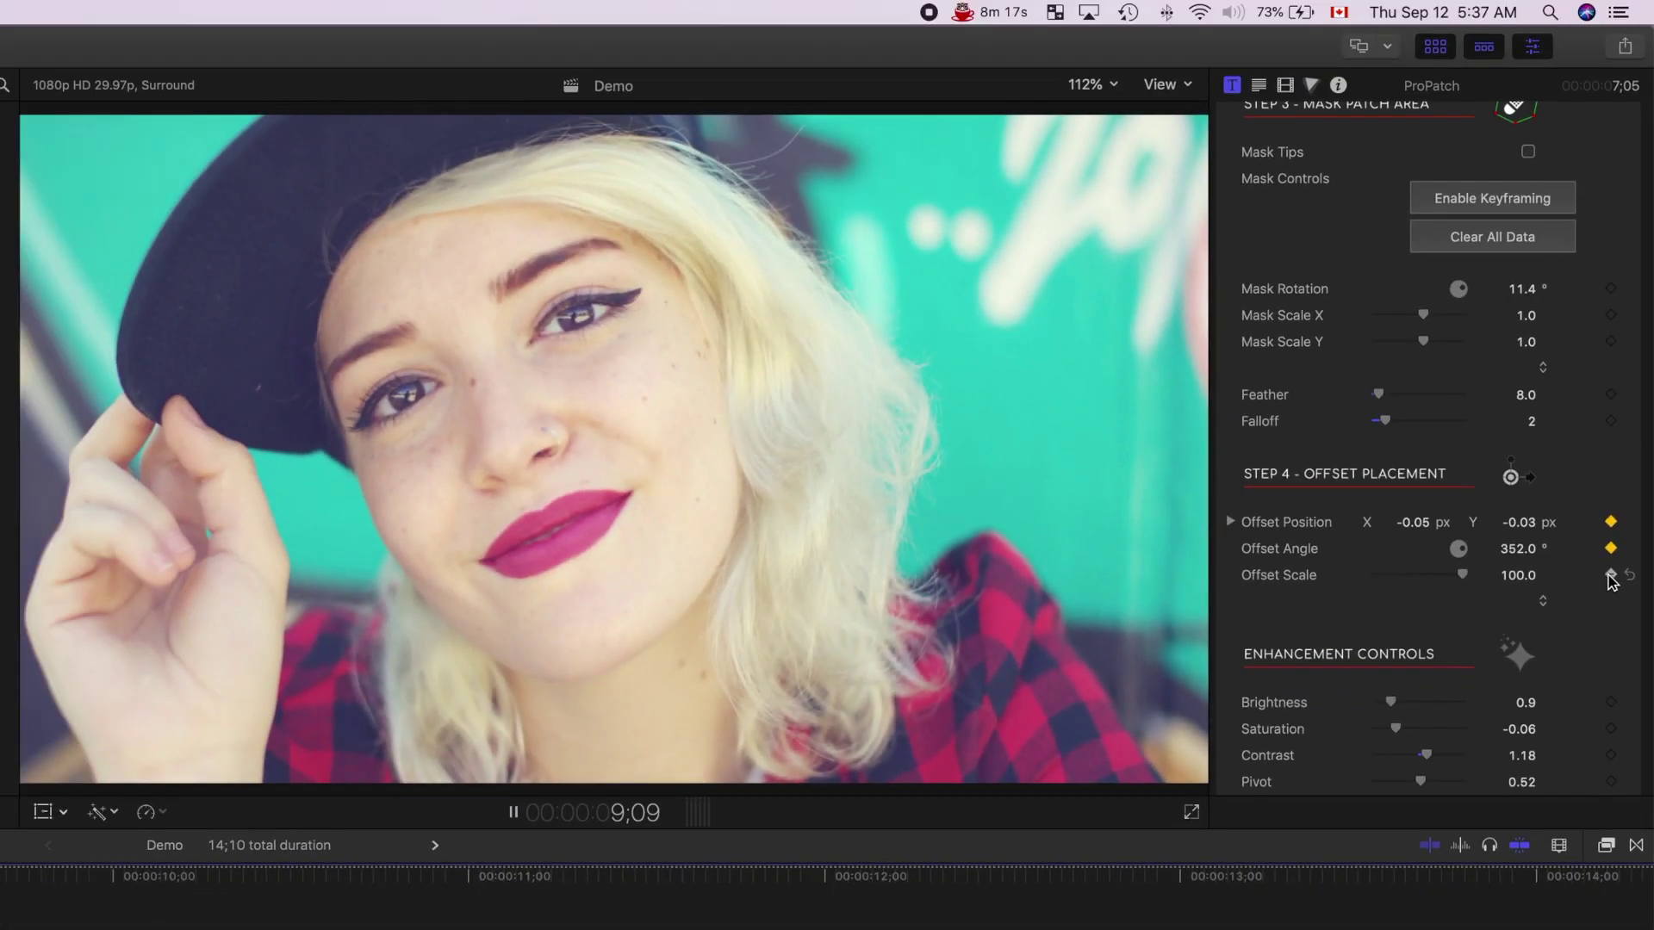
- Play ahead and drag the offset handle to realign the patch over the lip ring
key(space)
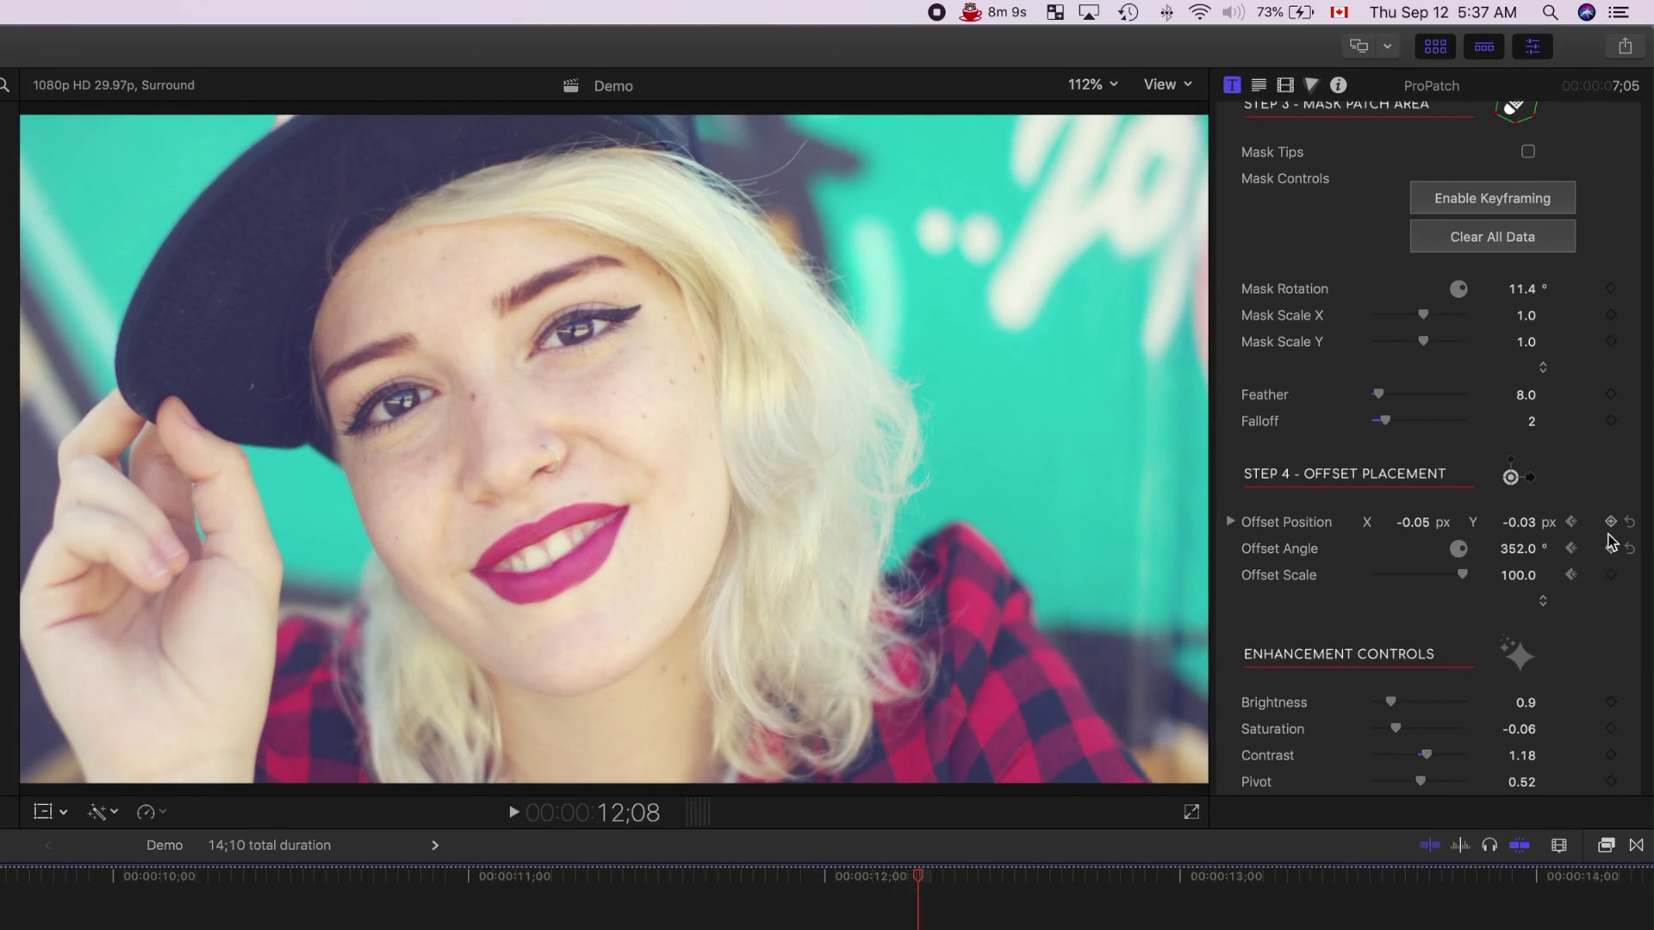
key(space)
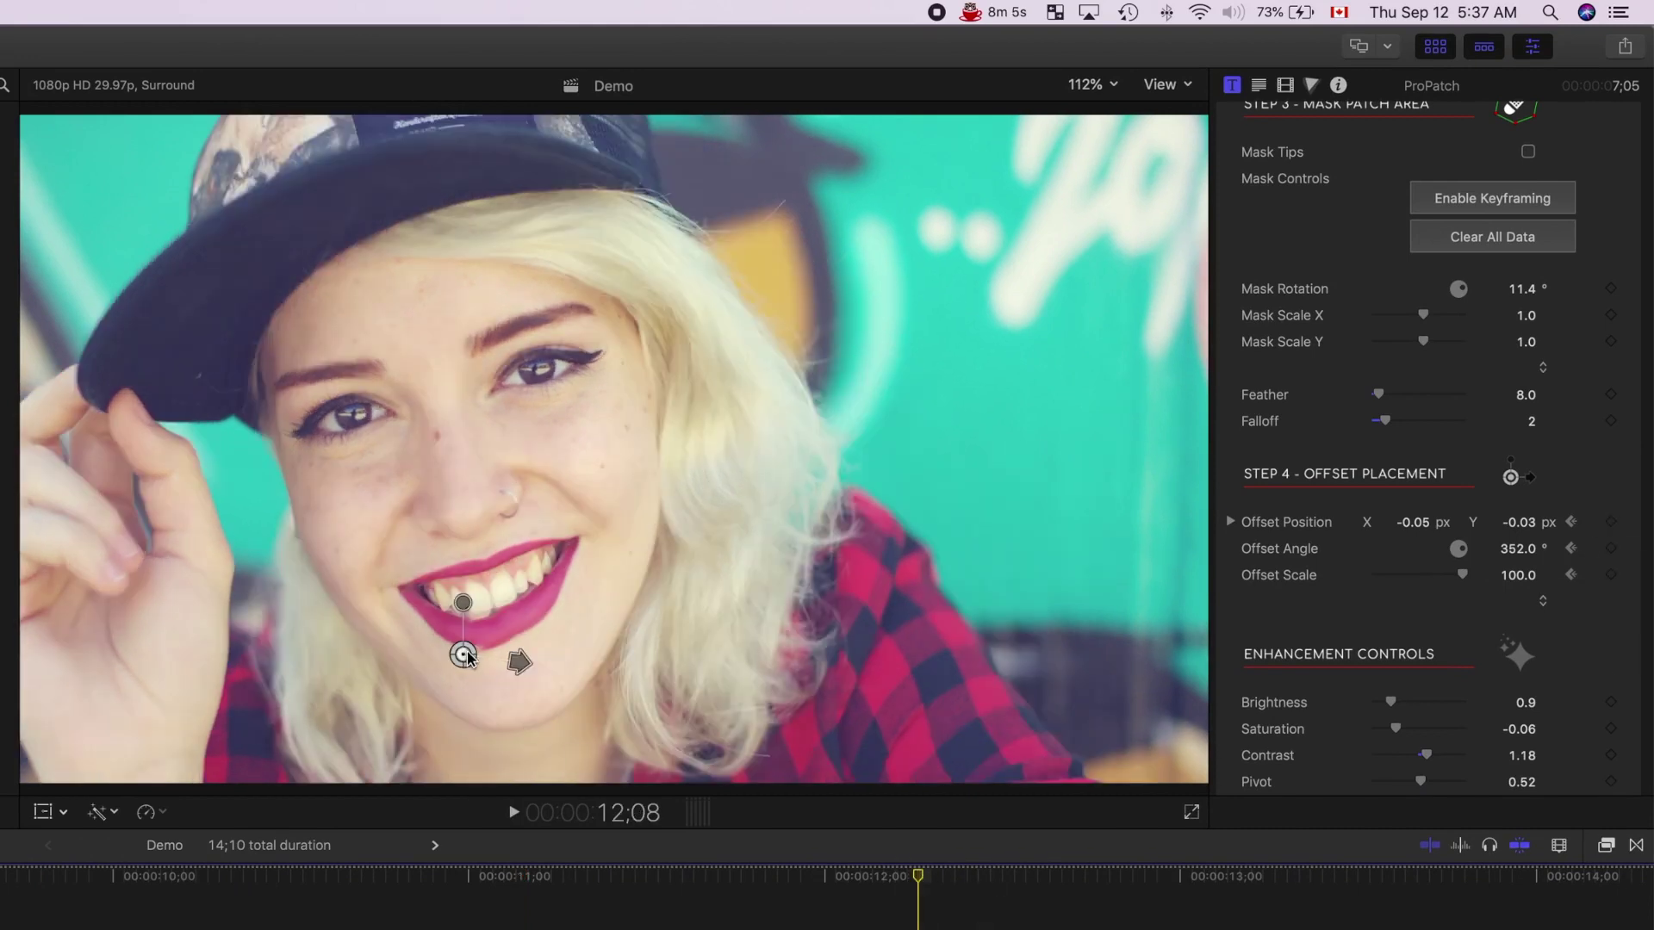
drag(465, 656, 519, 658)
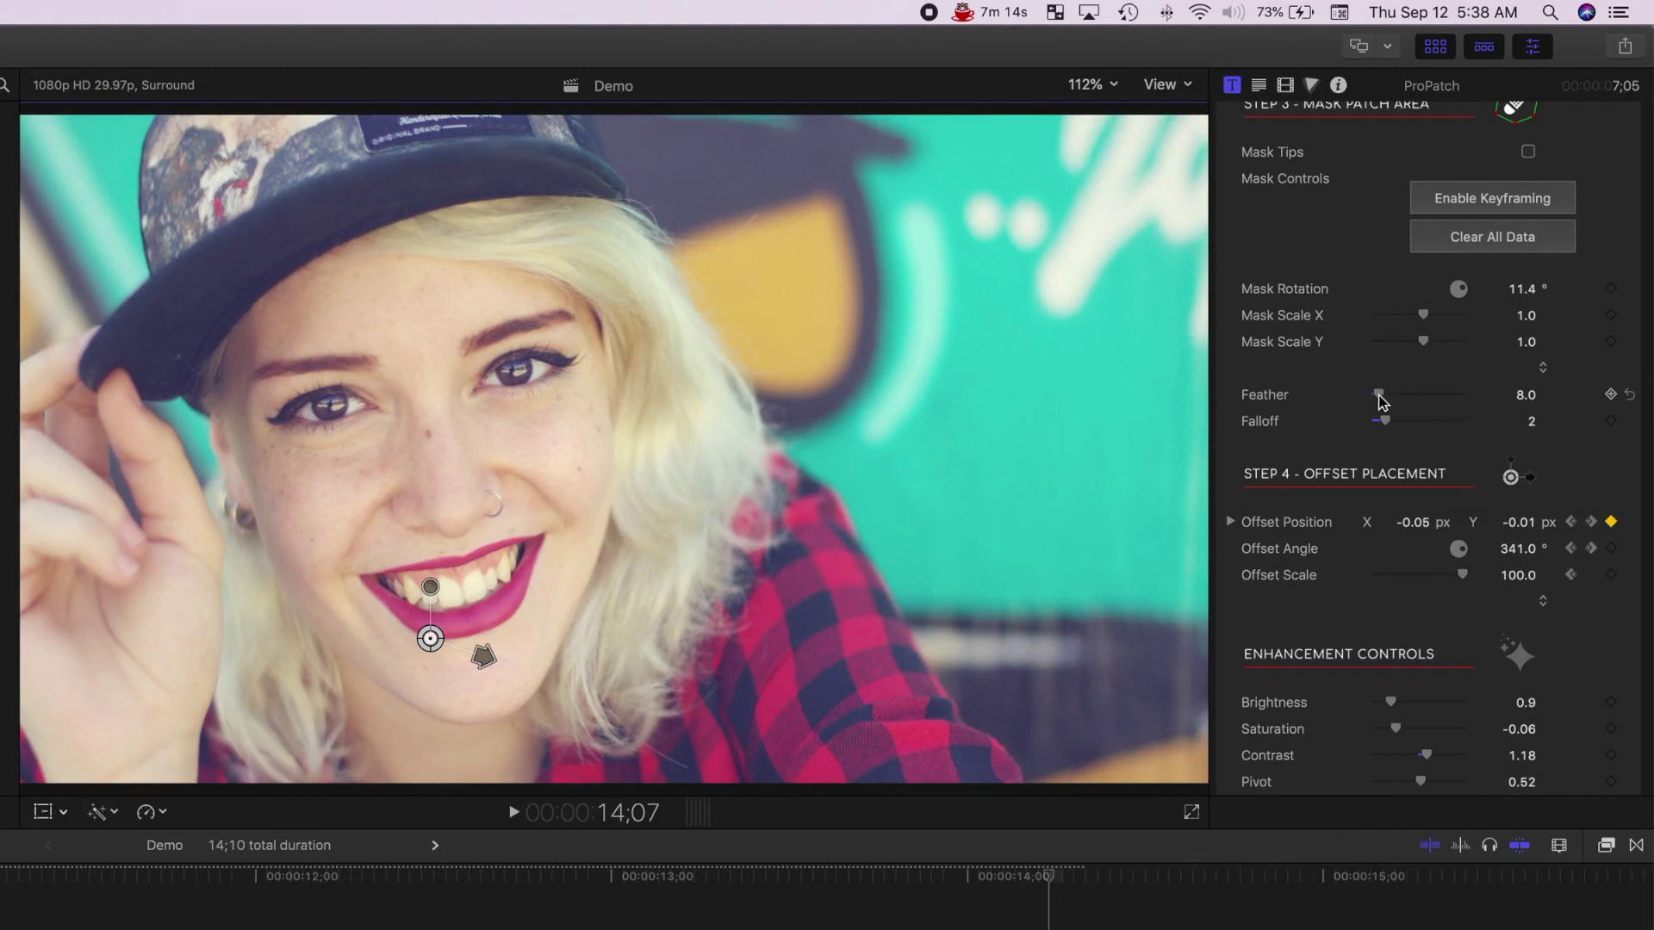
- Set ProPatch Feather to 5.0, then Enhancement Controls Brightness 0.92 and Contrast 1.0
mouse_move(1378, 396)
mouse_down()
mouse_move(1440, 409)
mouse_move(1378, 399)
mouse_move(1394, 430)
mouse_move(1384, 422)
mouse_up()
scroll(1384, 422, down, 3)
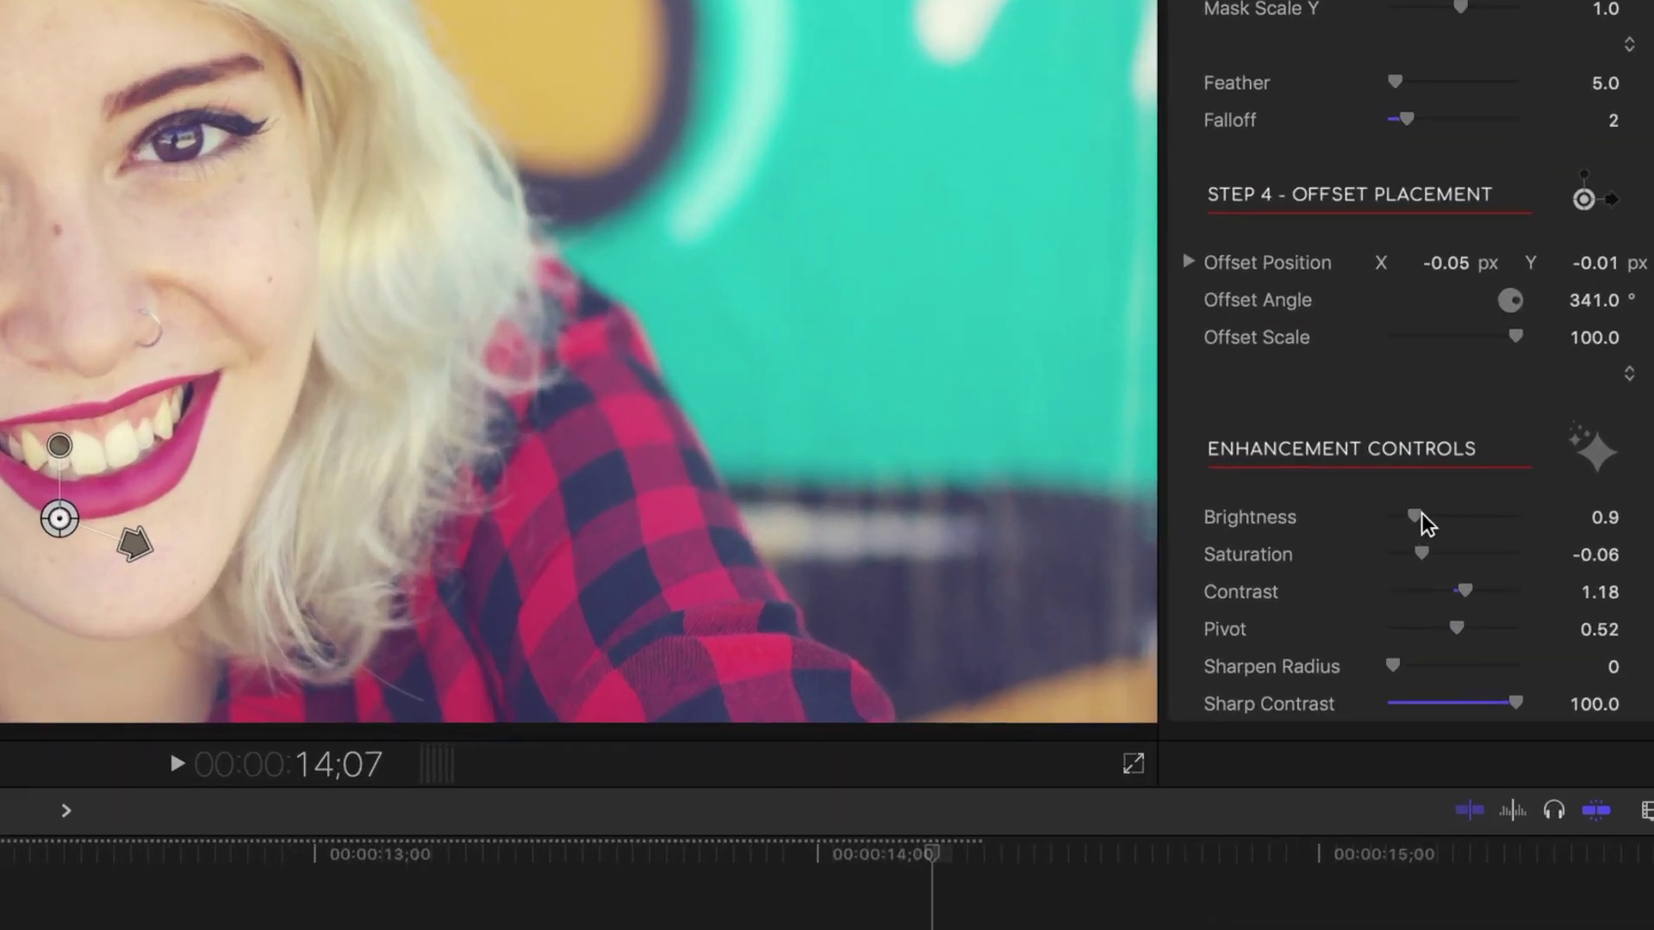
mouse_move(1389, 637)
mouse_down()
mouse_move(1416, 640)
mouse_move(1398, 639)
mouse_up()
drag(1425, 533, 1422, 532)
mouse_move(1465, 591)
mouse_down()
mouse_move(1433, 592)
mouse_move(1454, 592)
mouse_up()
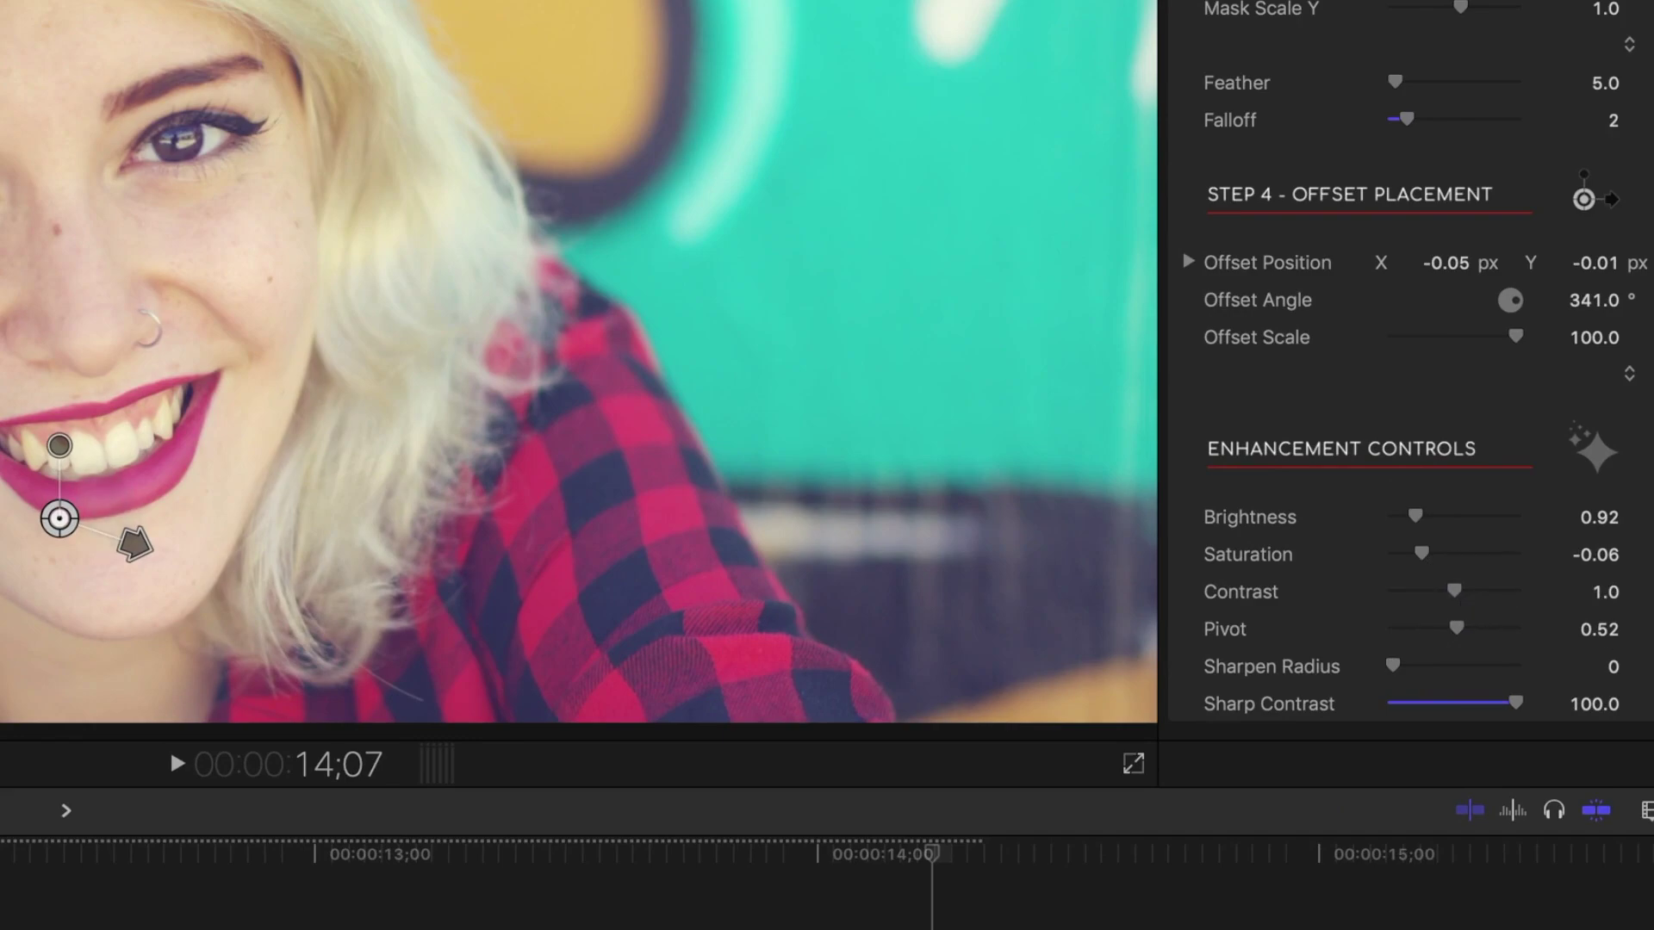